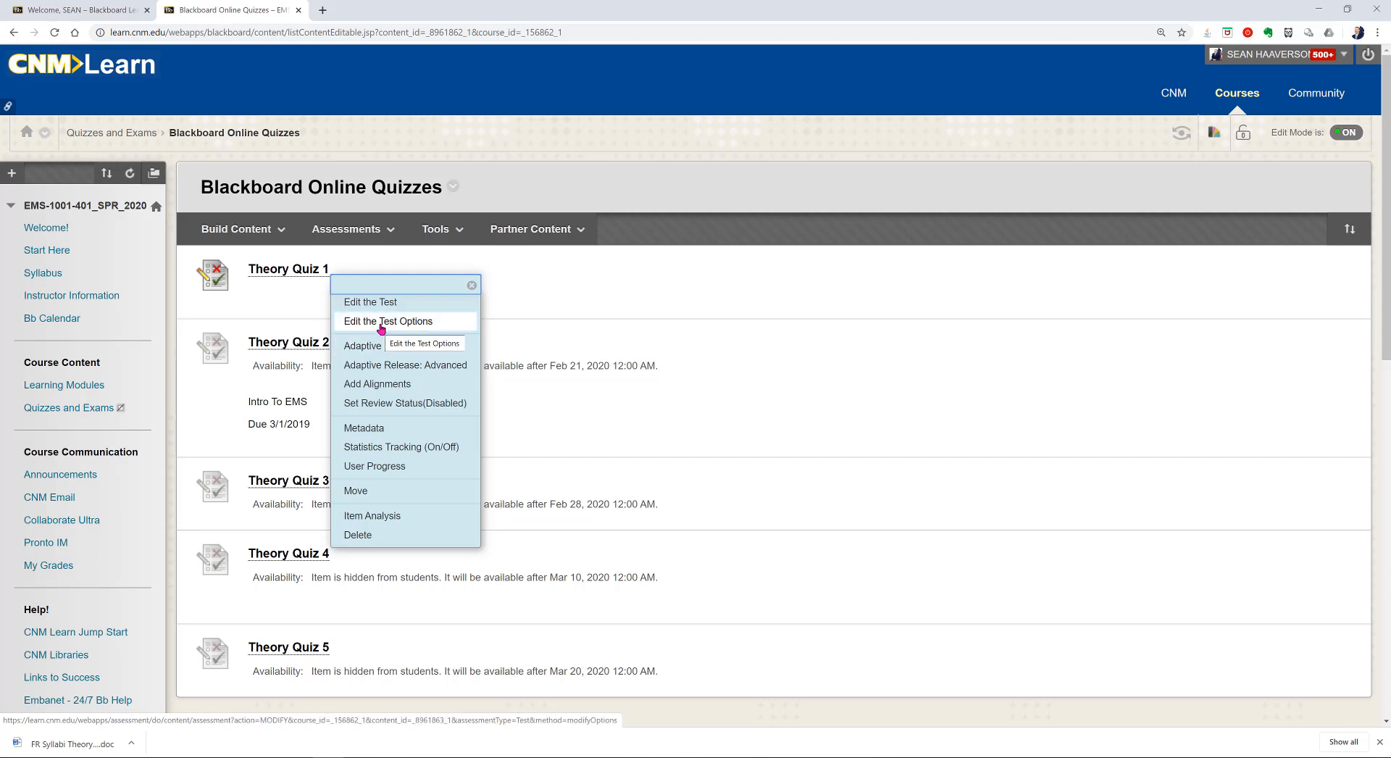
# Open the test options of Theory Quiz 1.
pyautogui.click(379, 331)
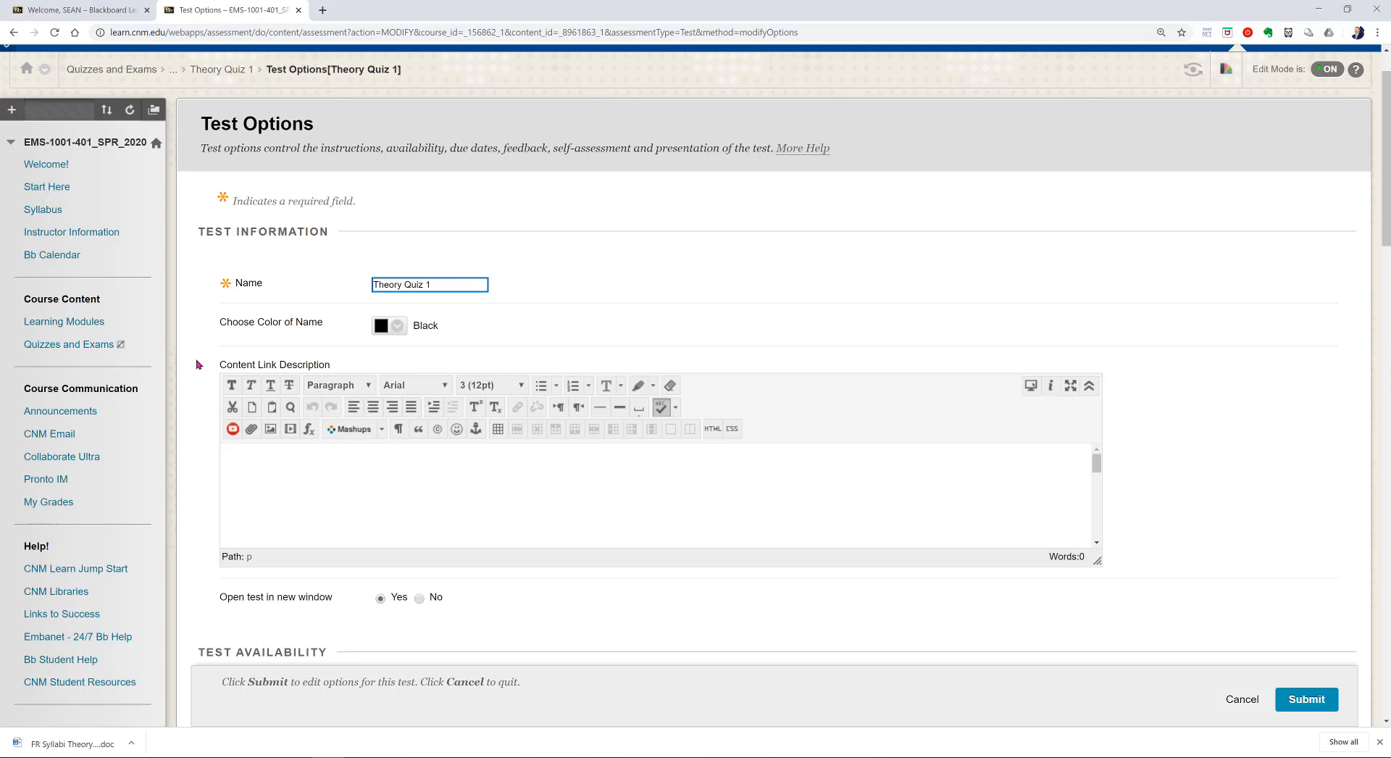
pyautogui.scroll(-2, 196, 365)
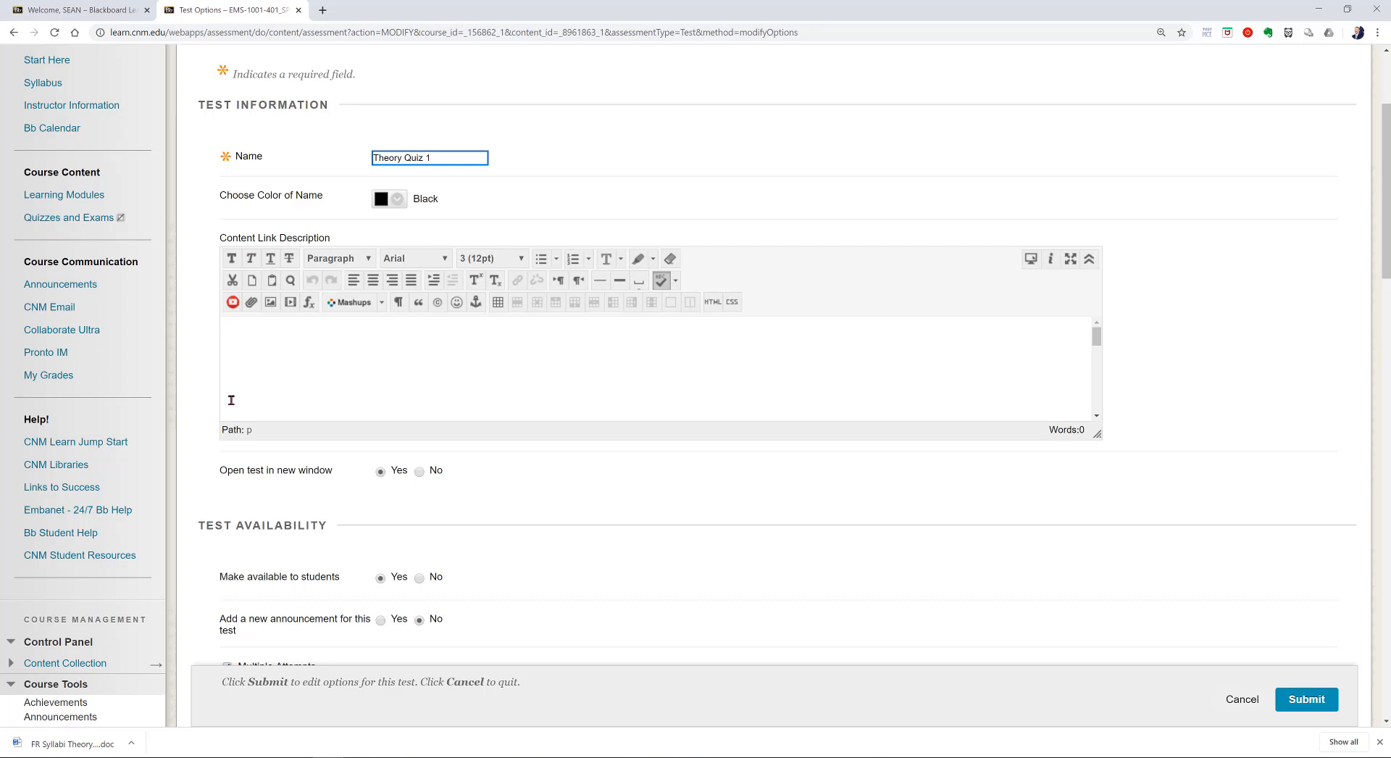
pyautogui.click(203, 419)
pyautogui.scroll(-1, 203, 419)
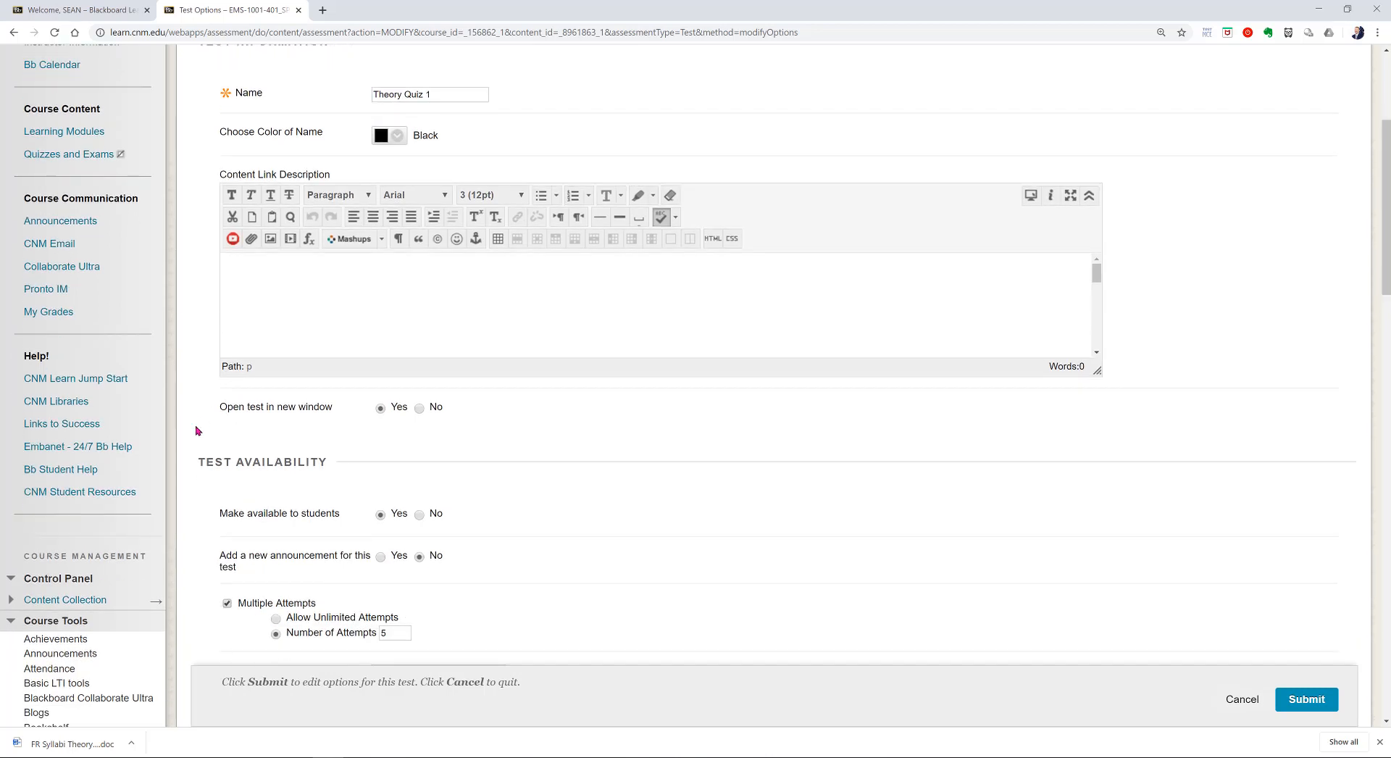
pyautogui.scroll(-6, 196, 431)
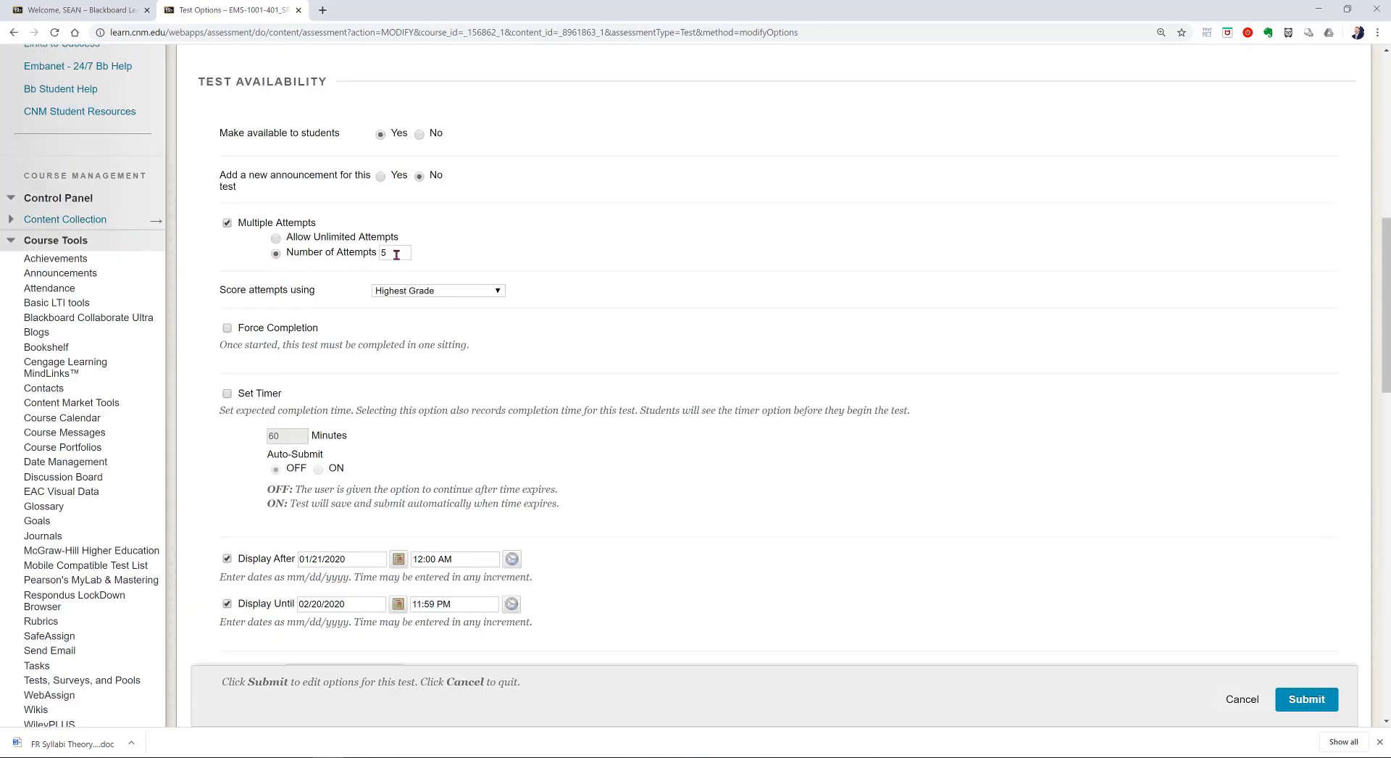
# Turn multiple attempts off and on again, limit them to 5, and score attempts using the Highest Grade.
pyautogui.click(228, 224)
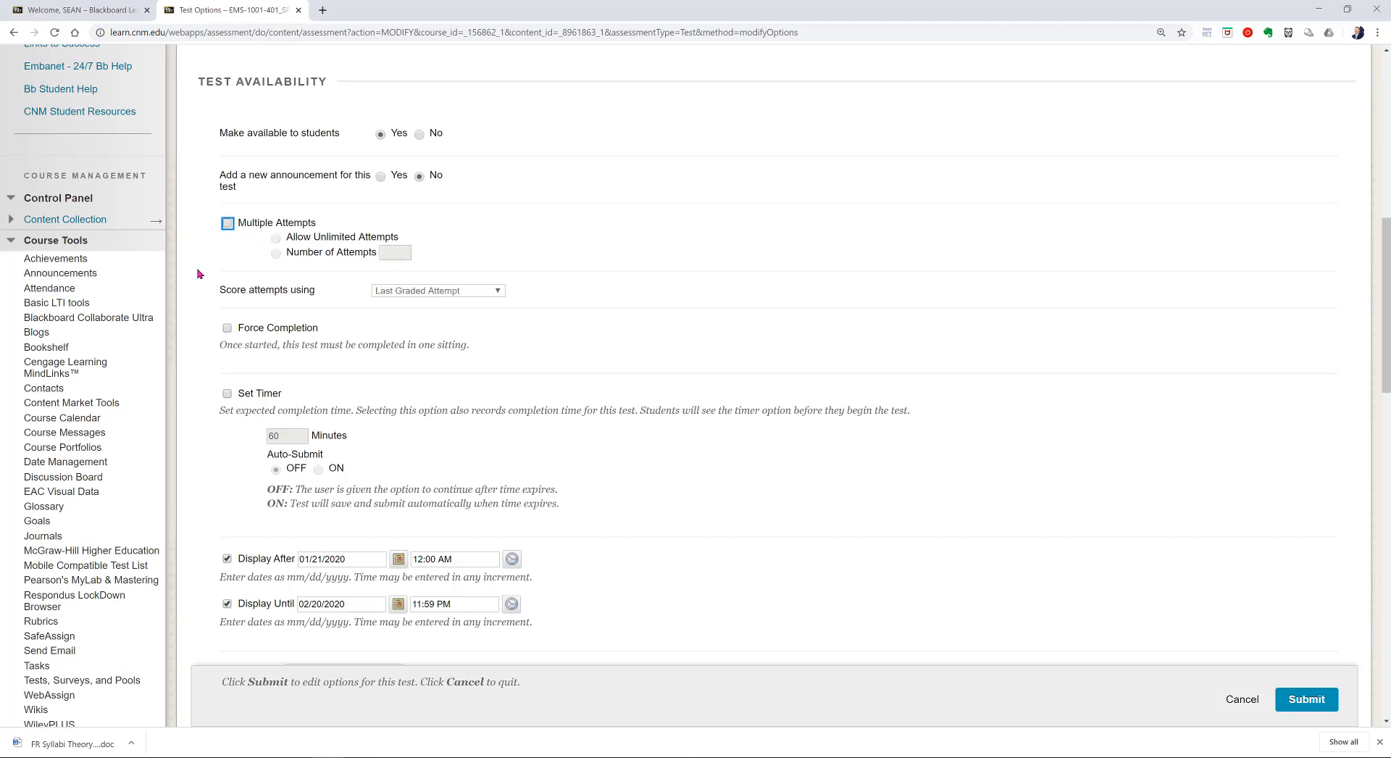
pyautogui.click(228, 223)
pyautogui.click(278, 252)
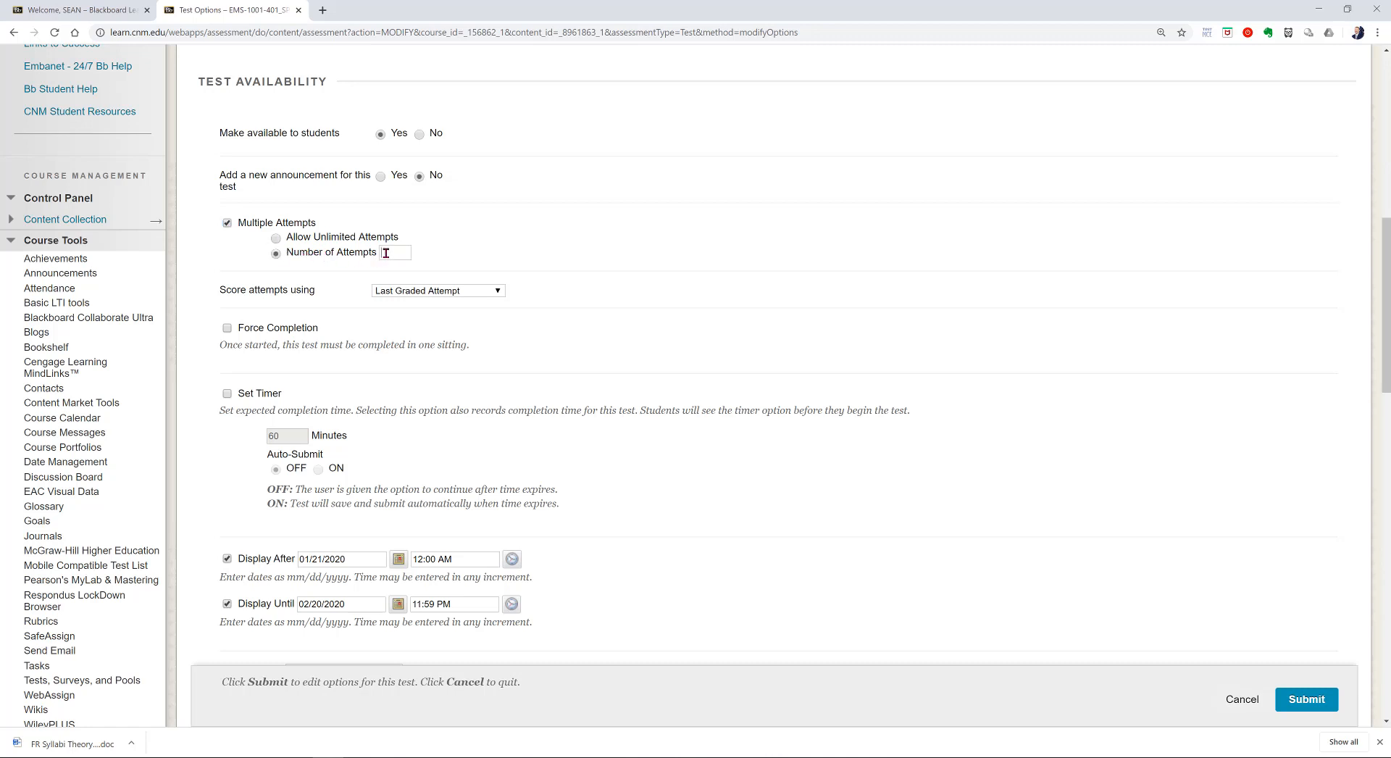
pyautogui.click(386, 252)
pyautogui.click(181, 255)
pyautogui.click(485, 294)
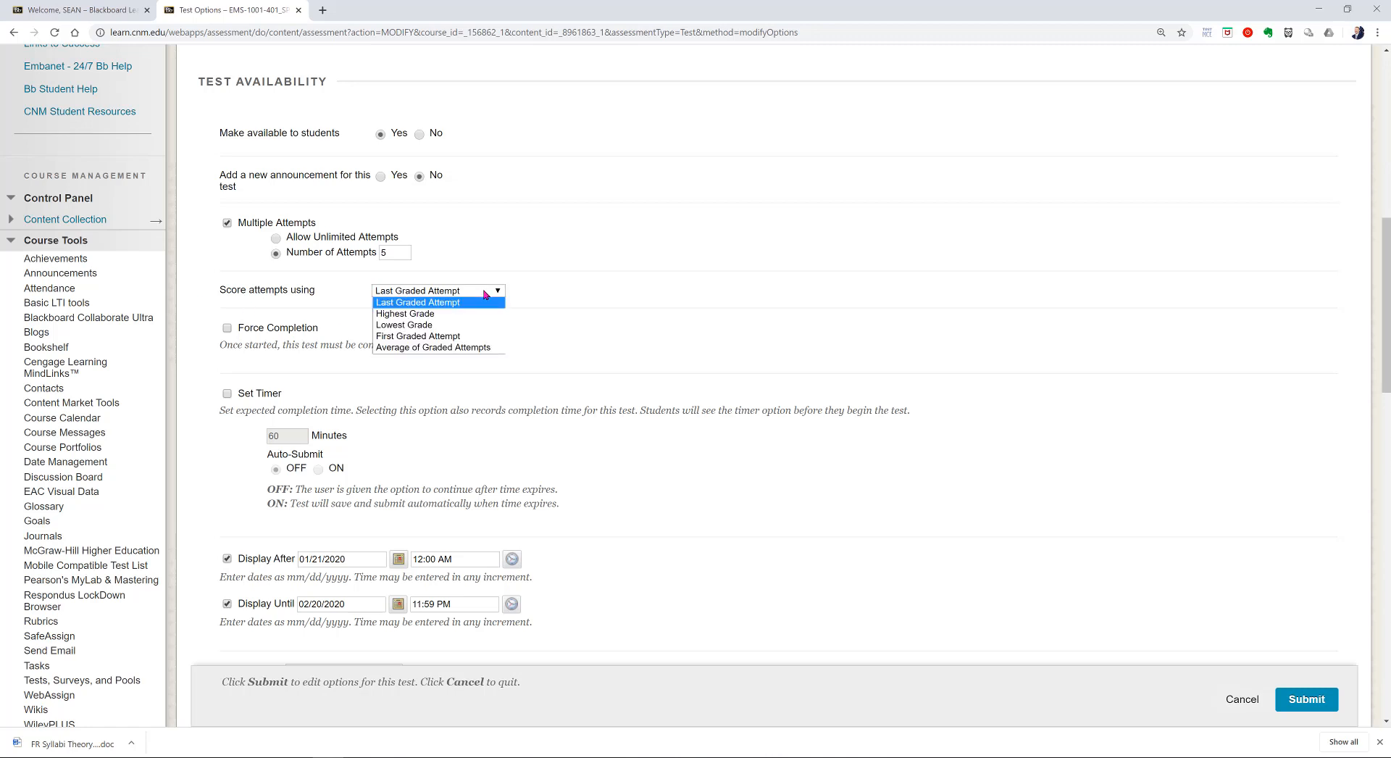
pyautogui.click(479, 315)
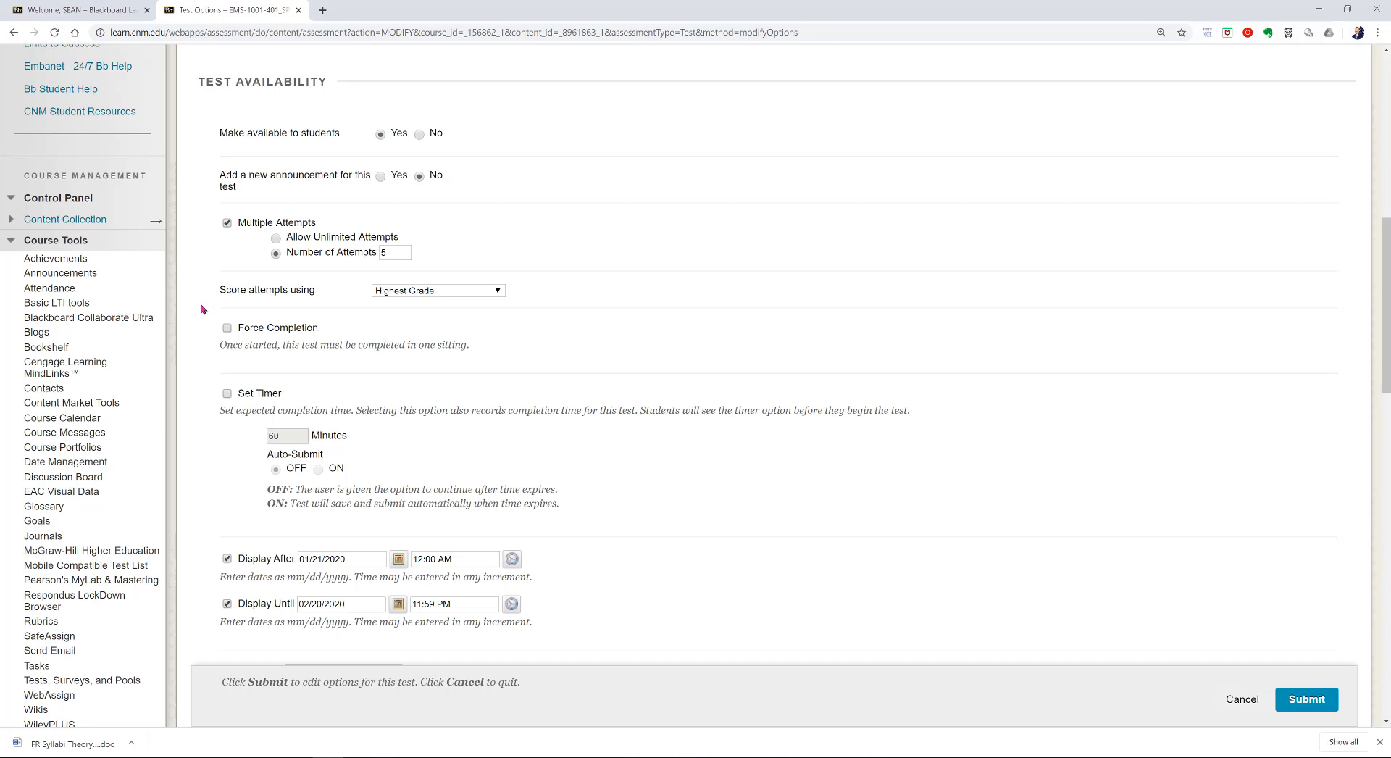
# Examine the Force Completion and Set Timer options, including the descriptions of Auto-Submit OFF and ON.
pyautogui.scroll(-2, 201, 309)
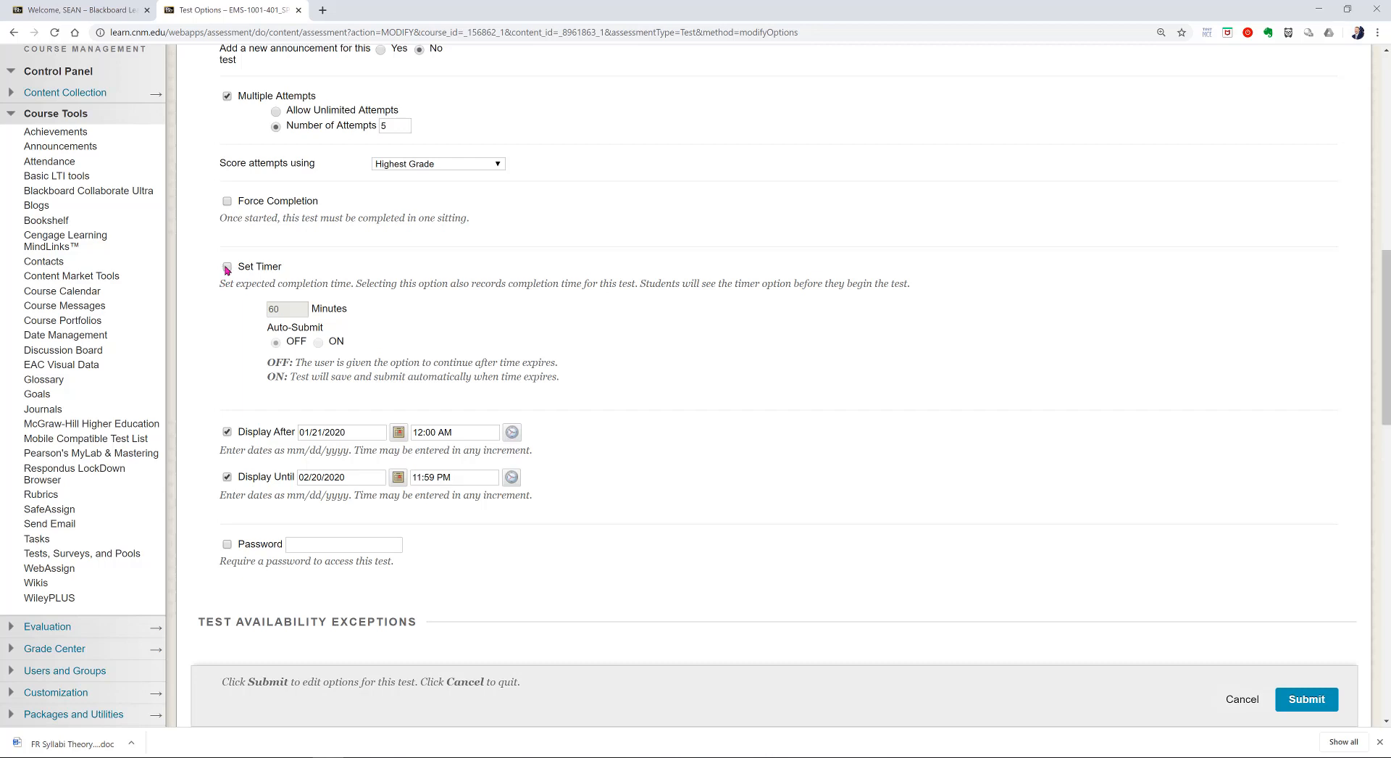
pyautogui.click(293, 223)
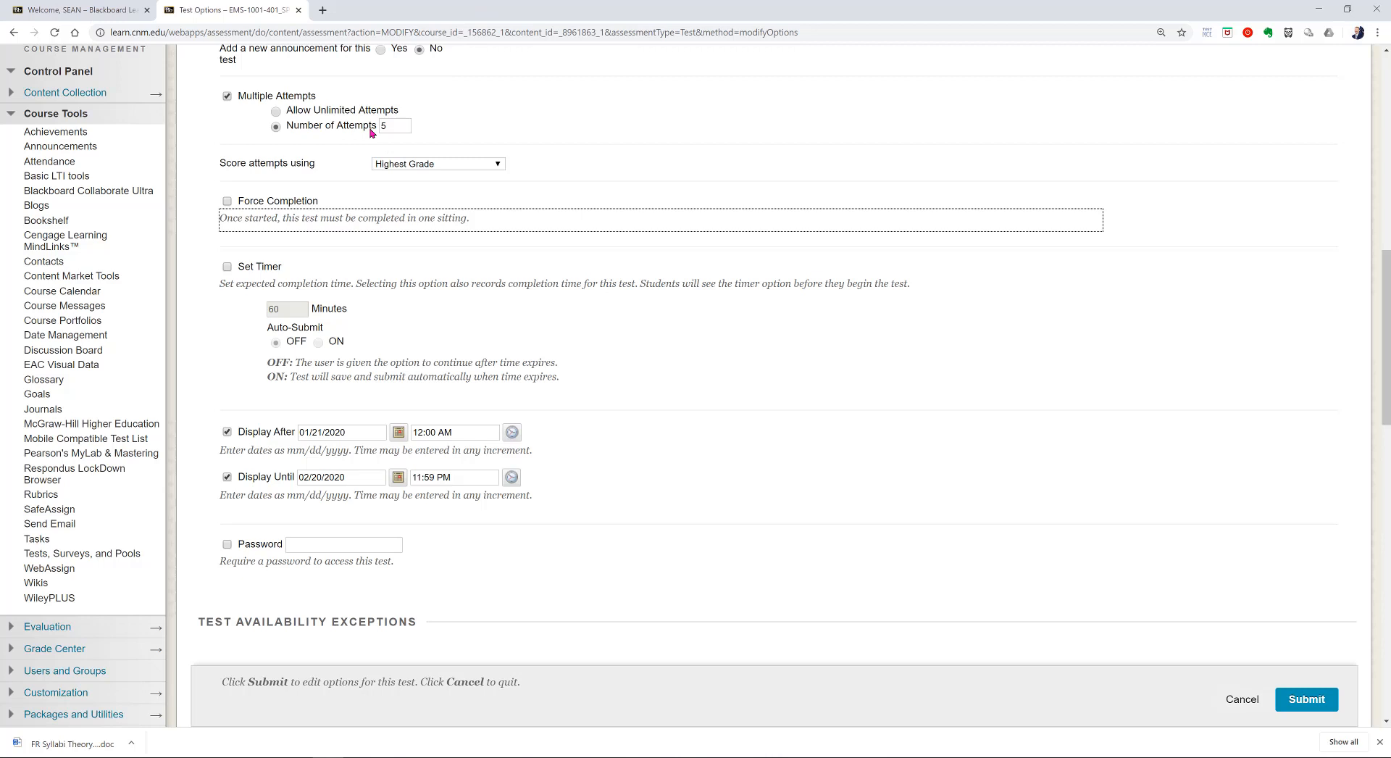
pyautogui.click(204, 202)
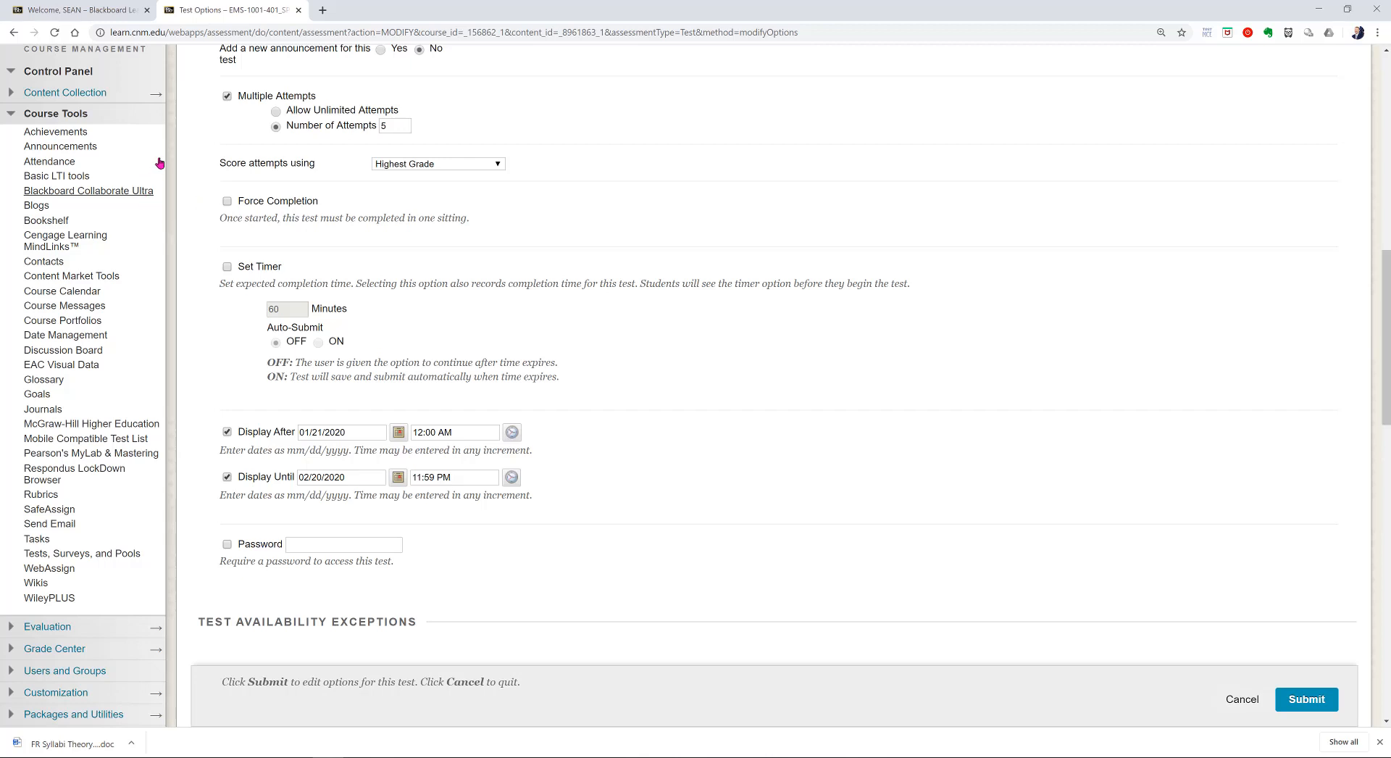
pyautogui.scroll(-1, 279, 202)
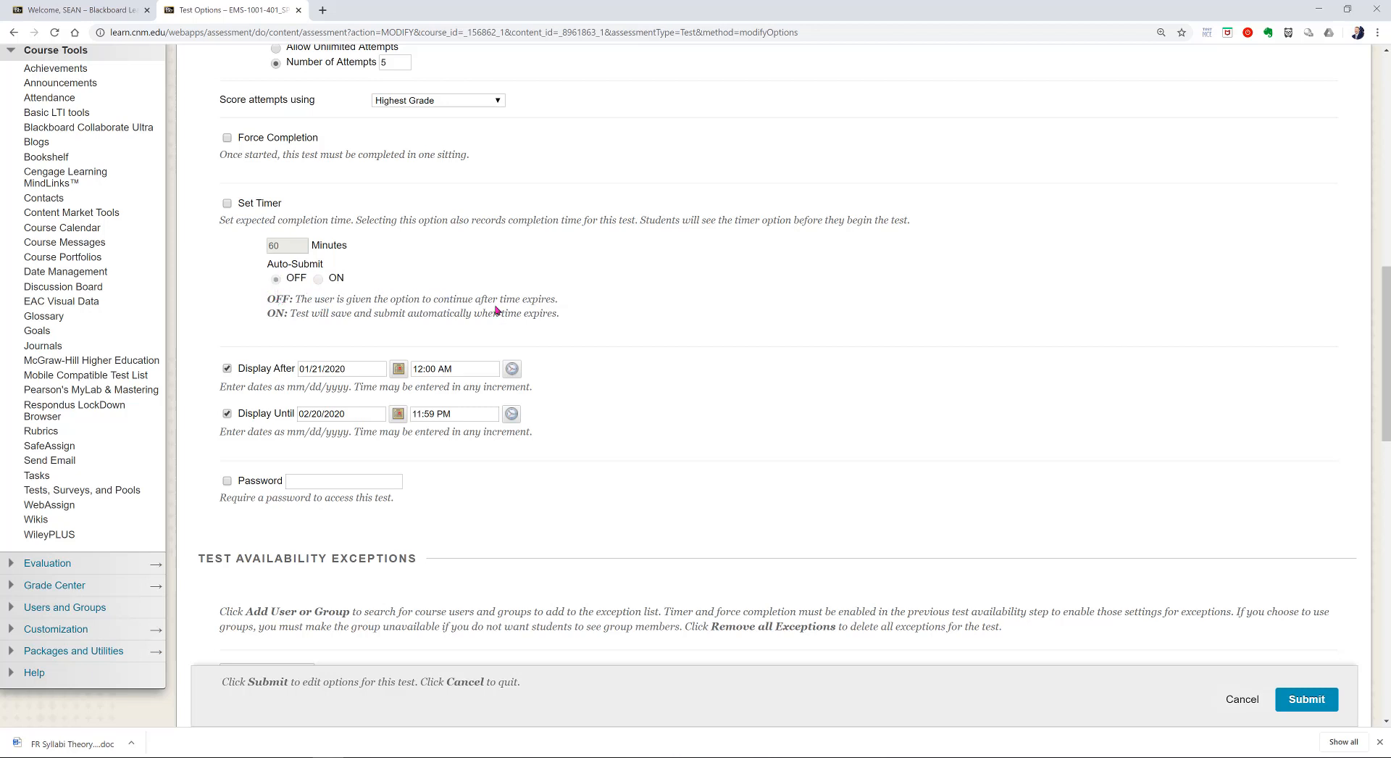
pyautogui.moveTo(558, 300); pyautogui.dragTo(295, 306)
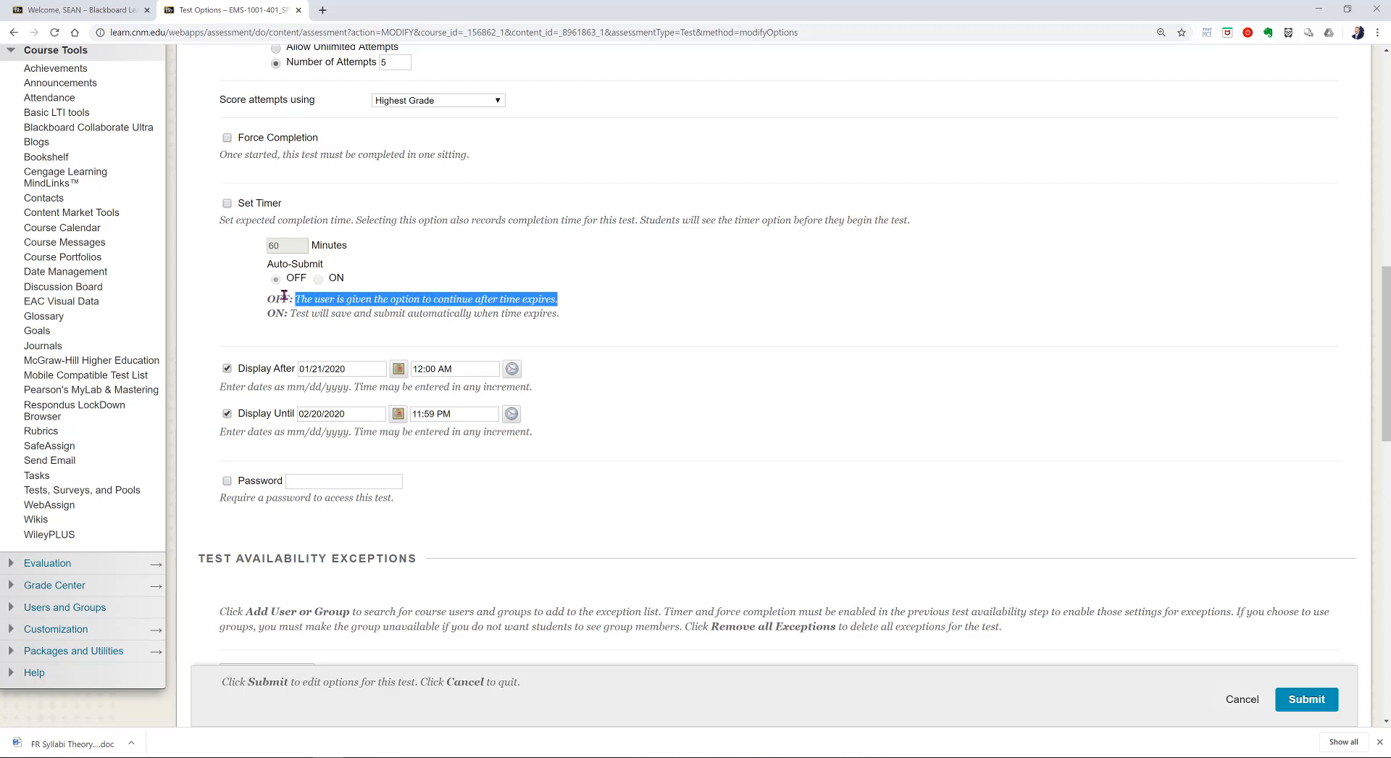
pyautogui.click(302, 312)
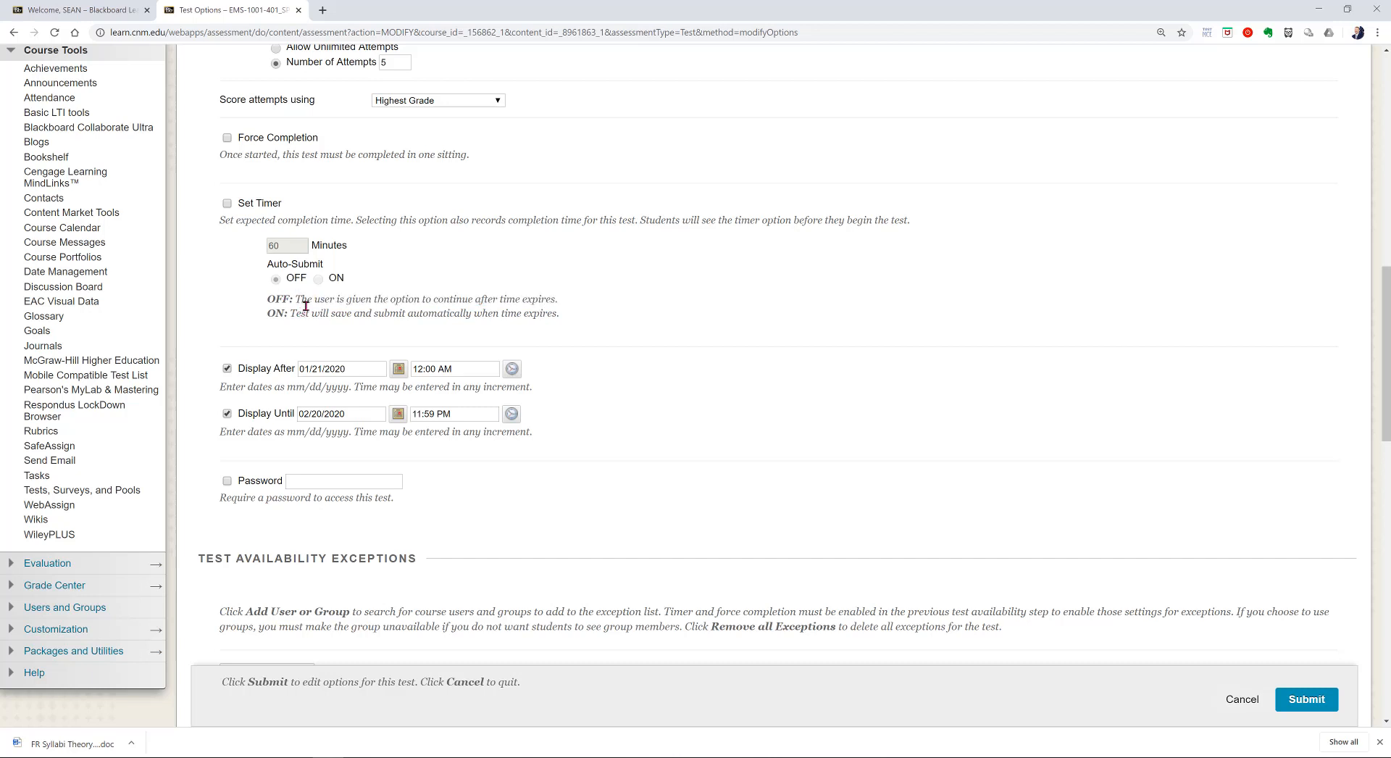
pyautogui.moveTo(557, 314); pyautogui.dragTo(285, 323)
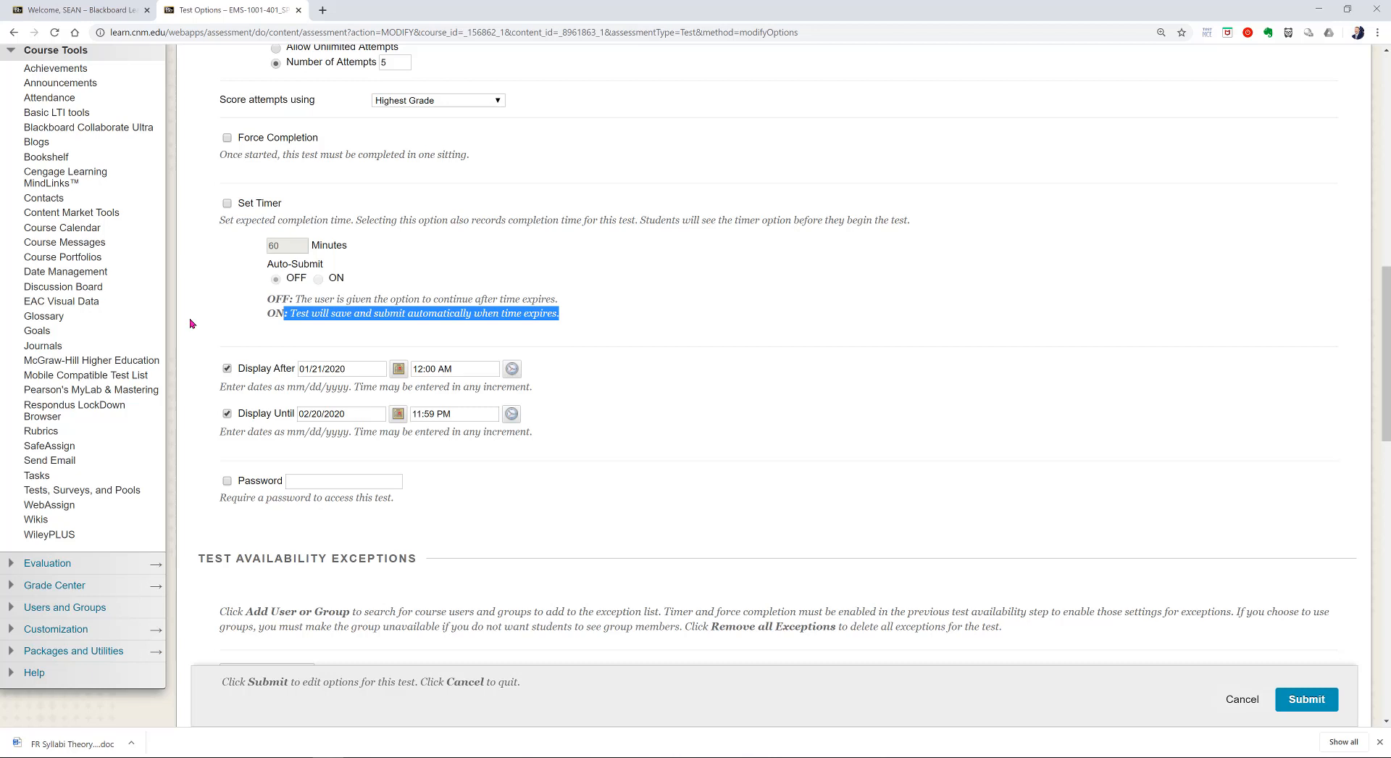
pyautogui.click(210, 322)
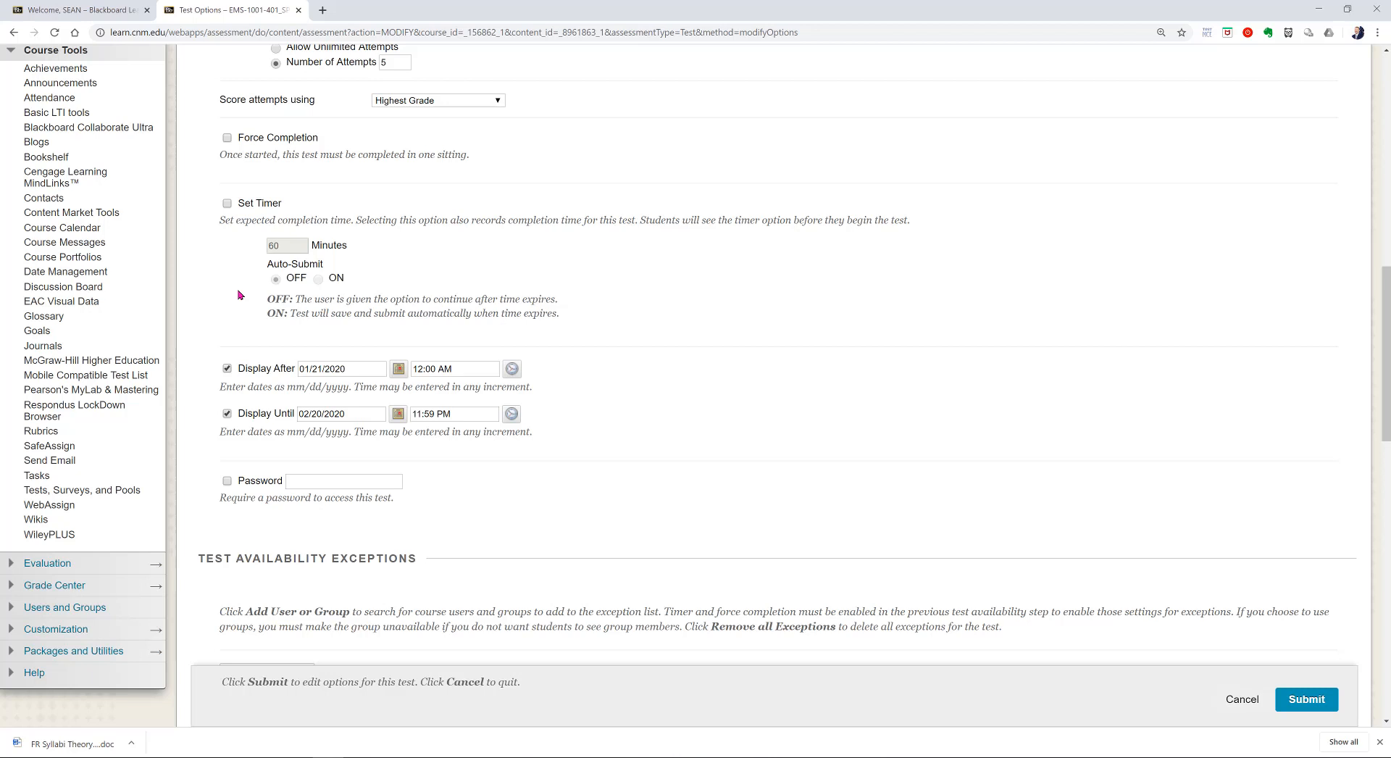
# Disable both the Display After and Display Until date restrictions for the quiz.
pyautogui.scroll(-2, 243, 295)
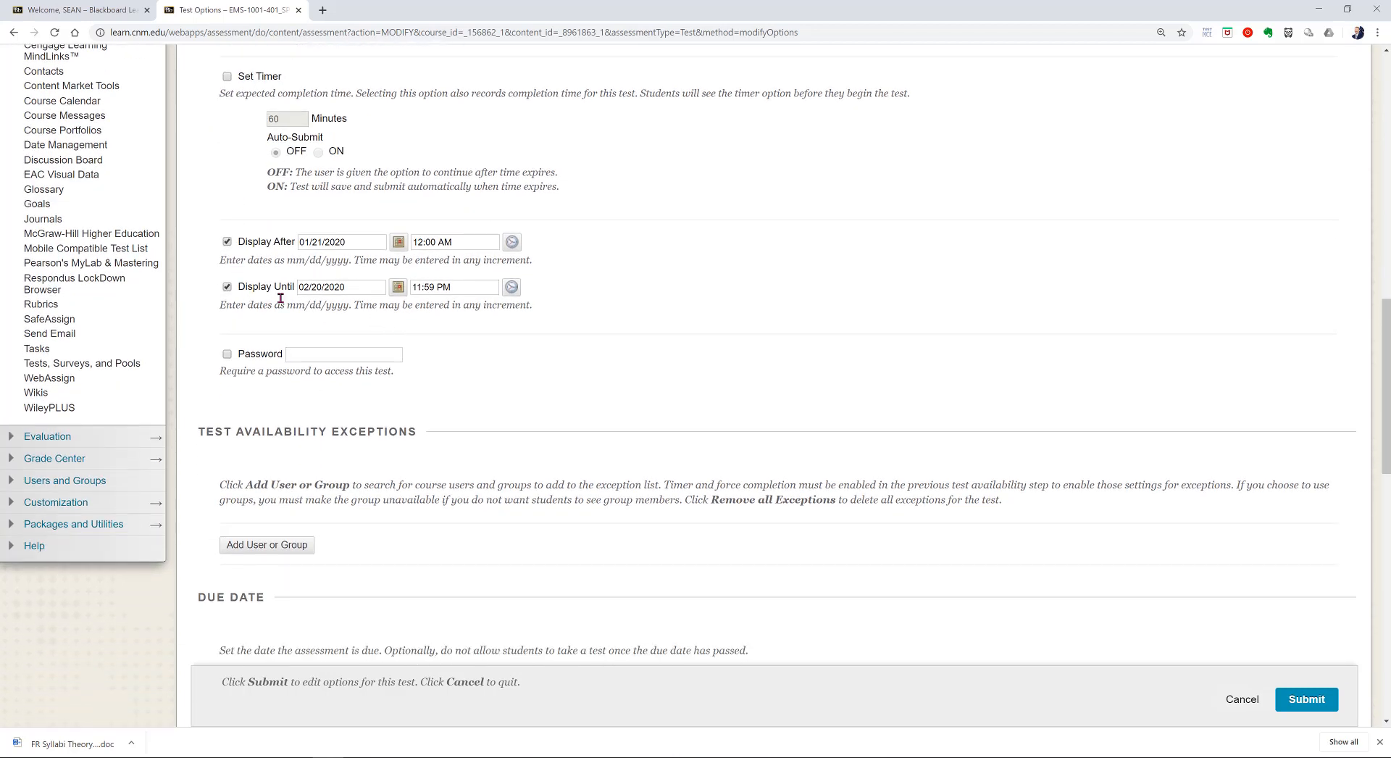
pyautogui.click(226, 241)
pyautogui.click(226, 287)
# Review the quiz's password requirement and its test availability exceptions.
pyautogui.scroll(-1, 203, 337)
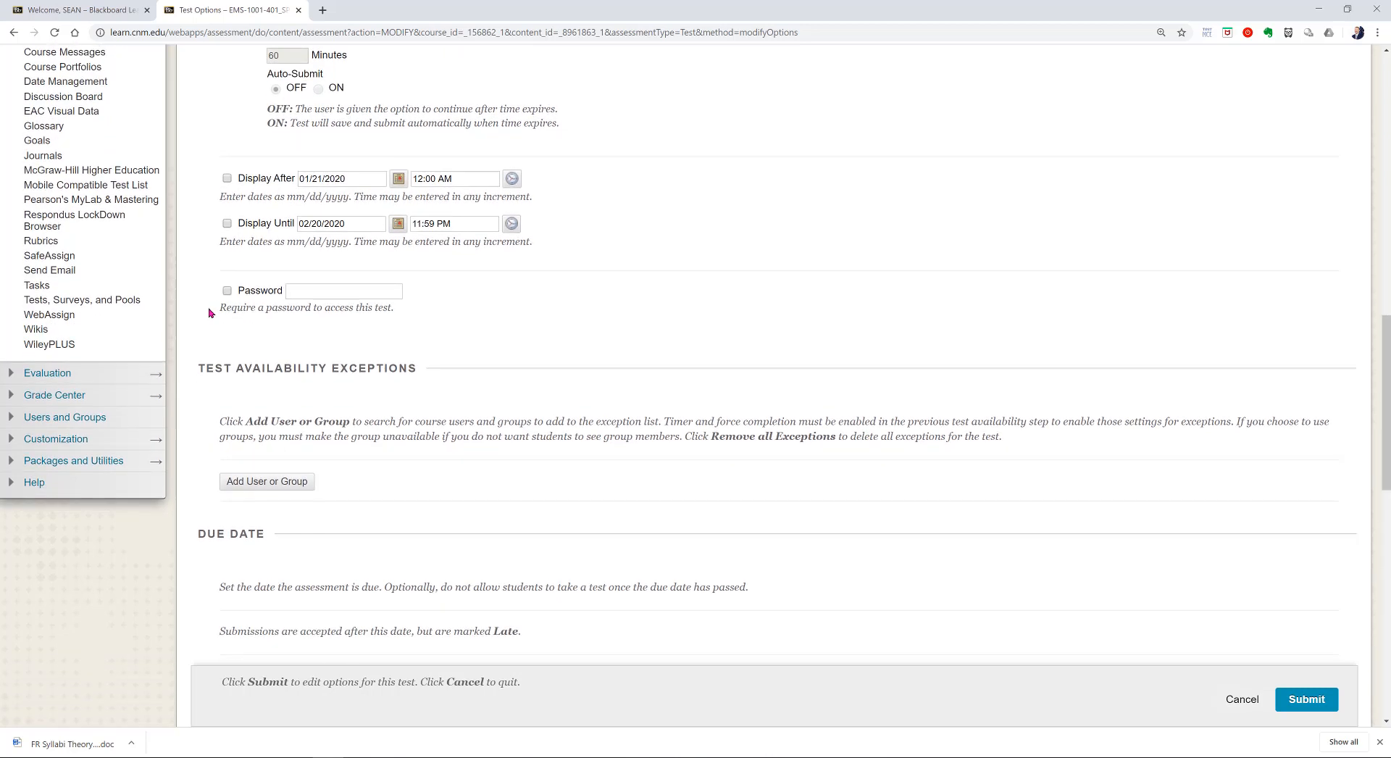
pyautogui.click(328, 295)
pyautogui.click(299, 305)
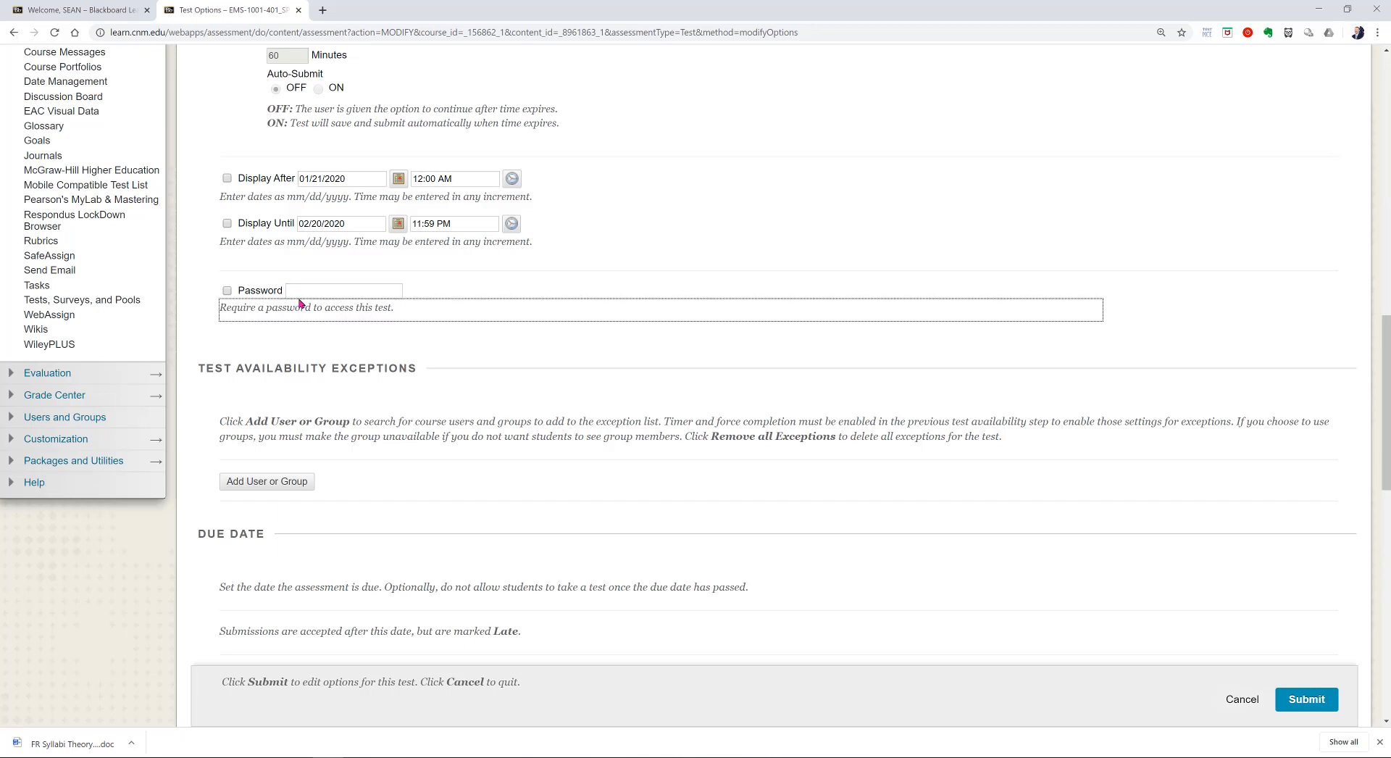
pyautogui.click(298, 294)
pyautogui.click(198, 320)
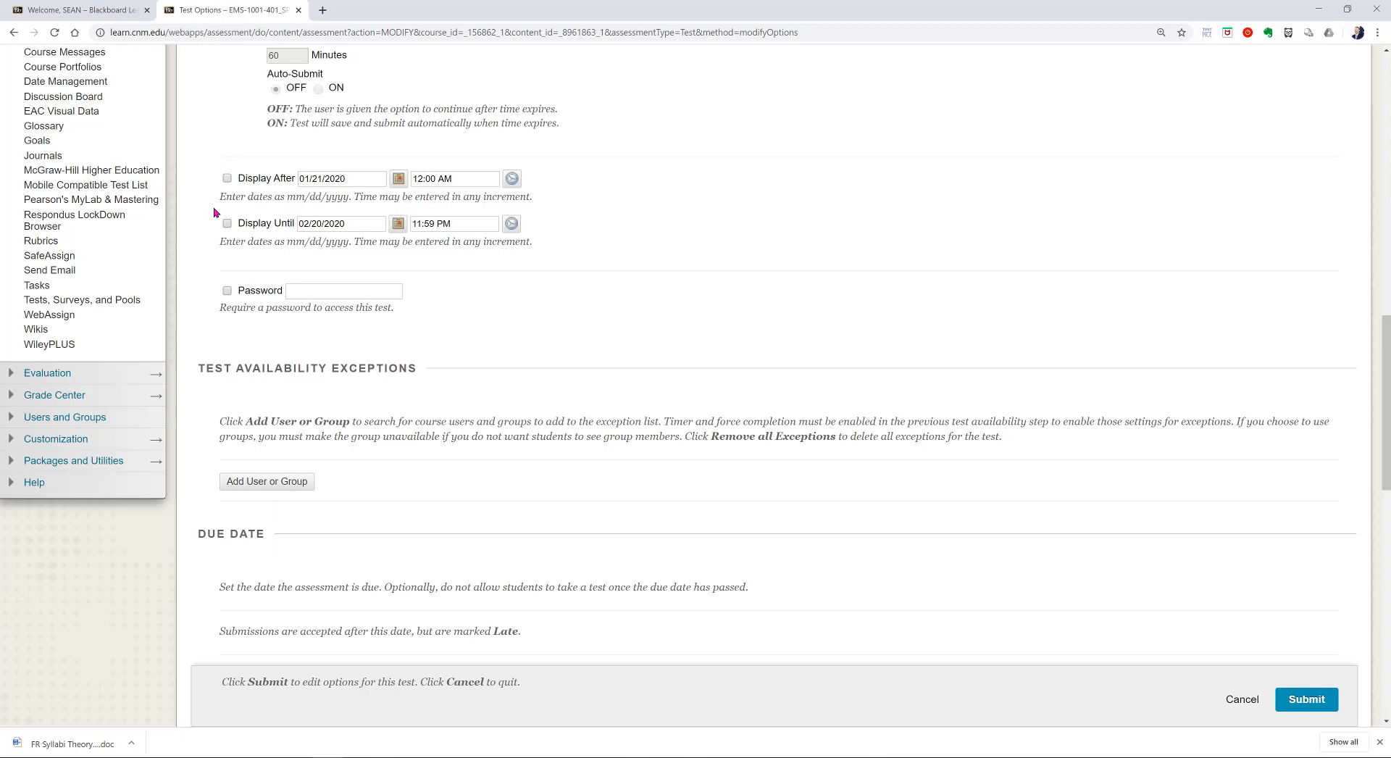
pyautogui.scroll(-2, 215, 211)
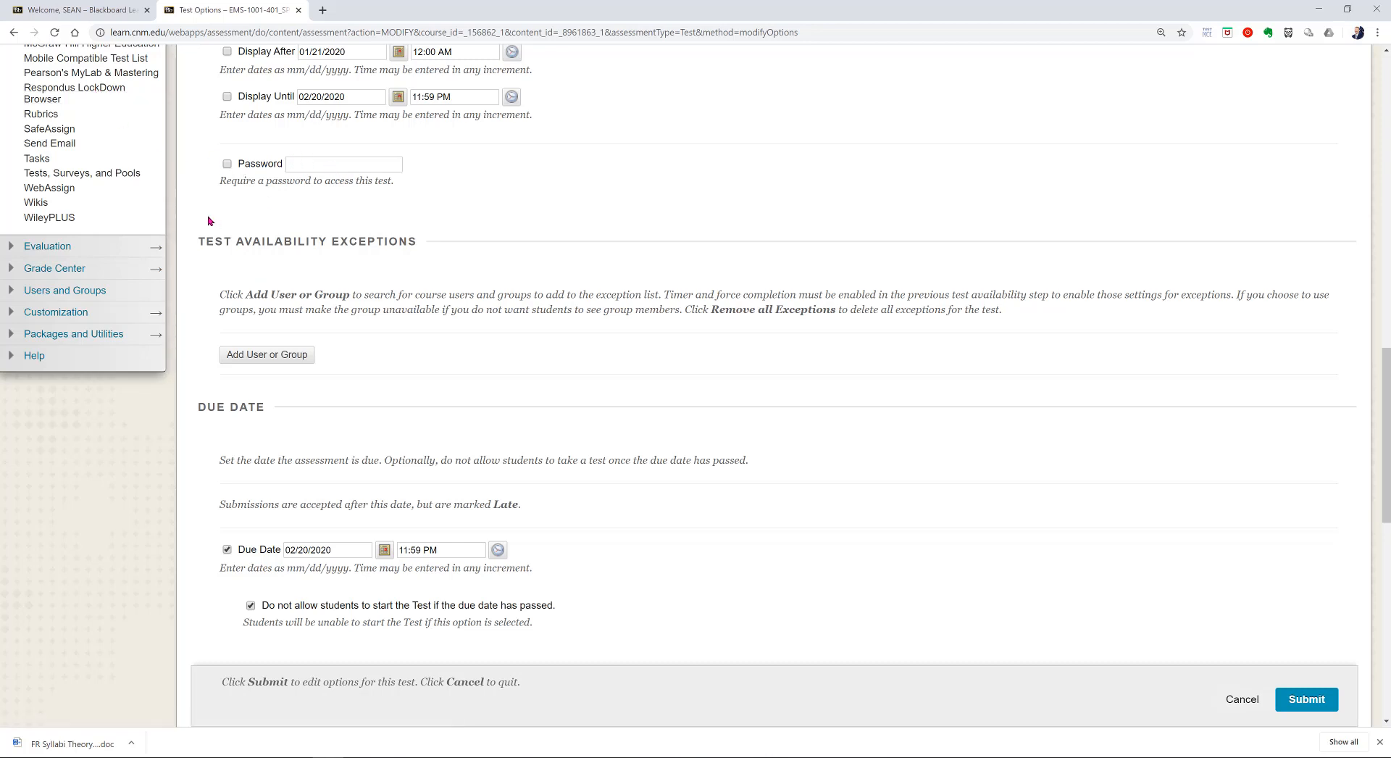
pyautogui.scroll(-2, 209, 221)
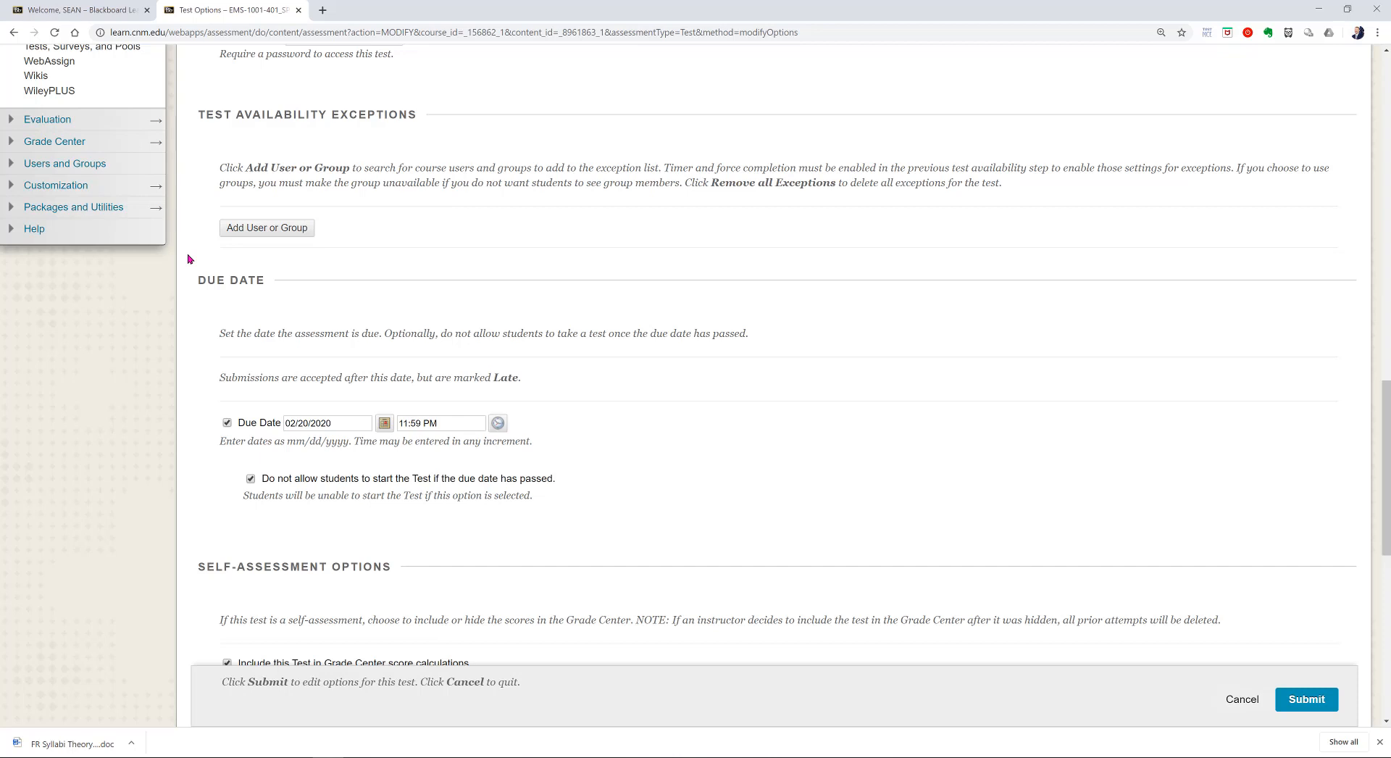
# Keep the due date enabled but clear the option that prevents students from starting the test after it has passed.
pyautogui.scroll(-2, 182, 275)
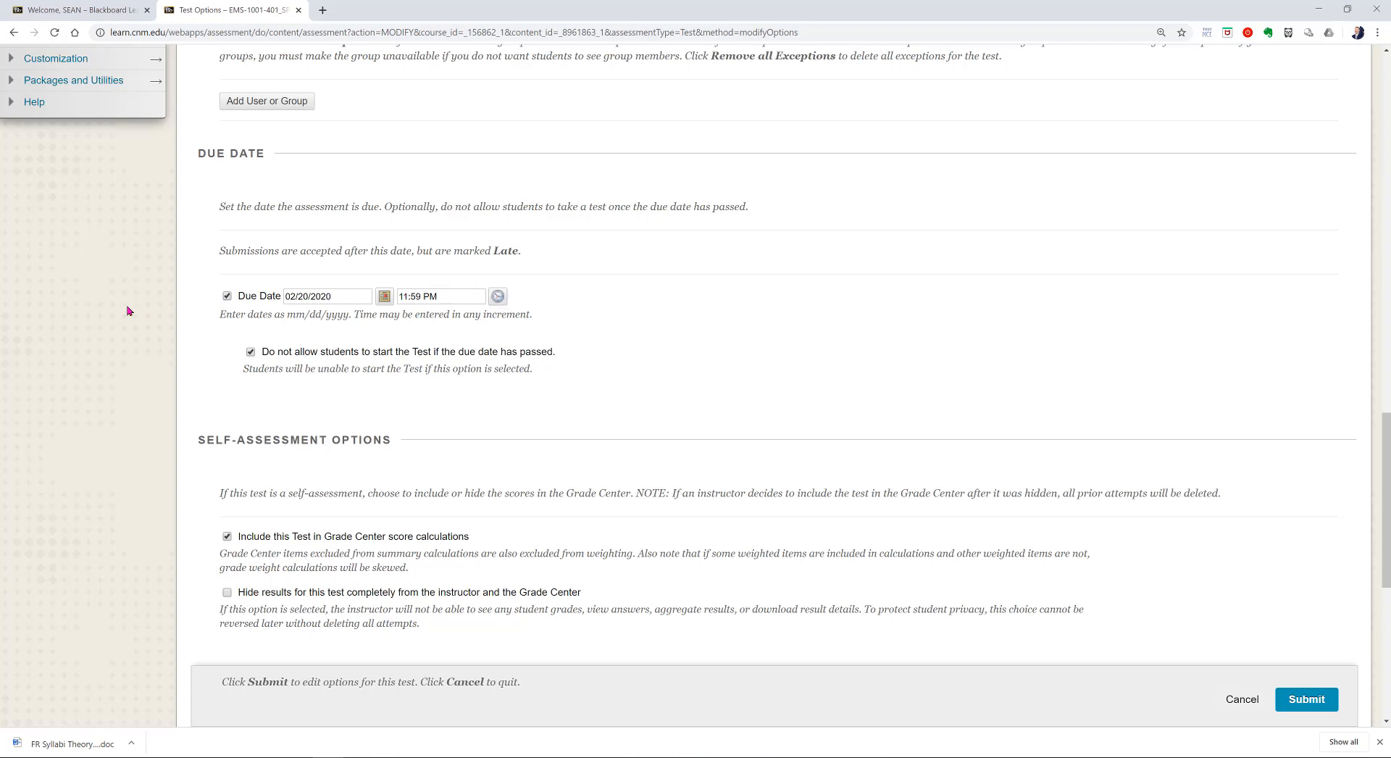
pyautogui.click(226, 297)
pyautogui.click(227, 297)
pyautogui.moveTo(562, 355); pyautogui.dragTo(267, 370)
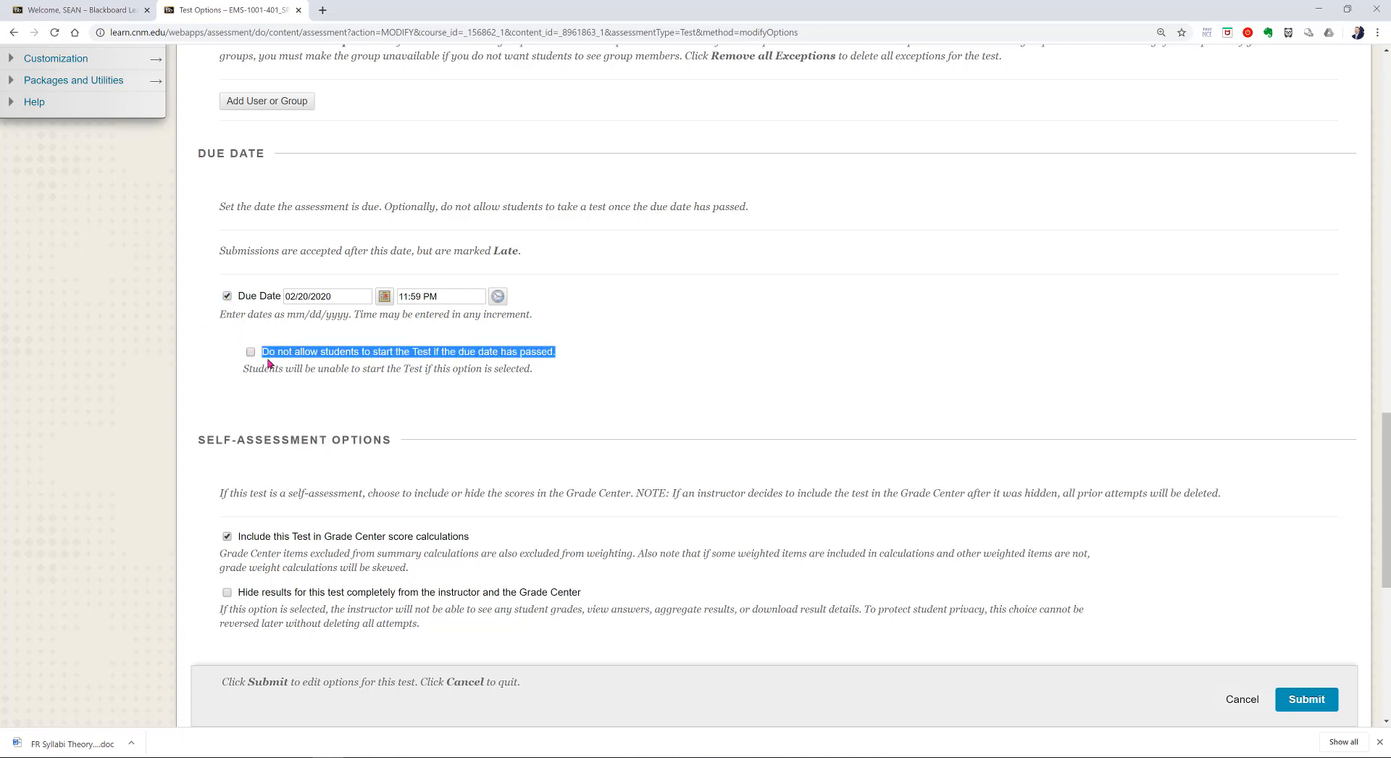
pyautogui.click(156, 383)
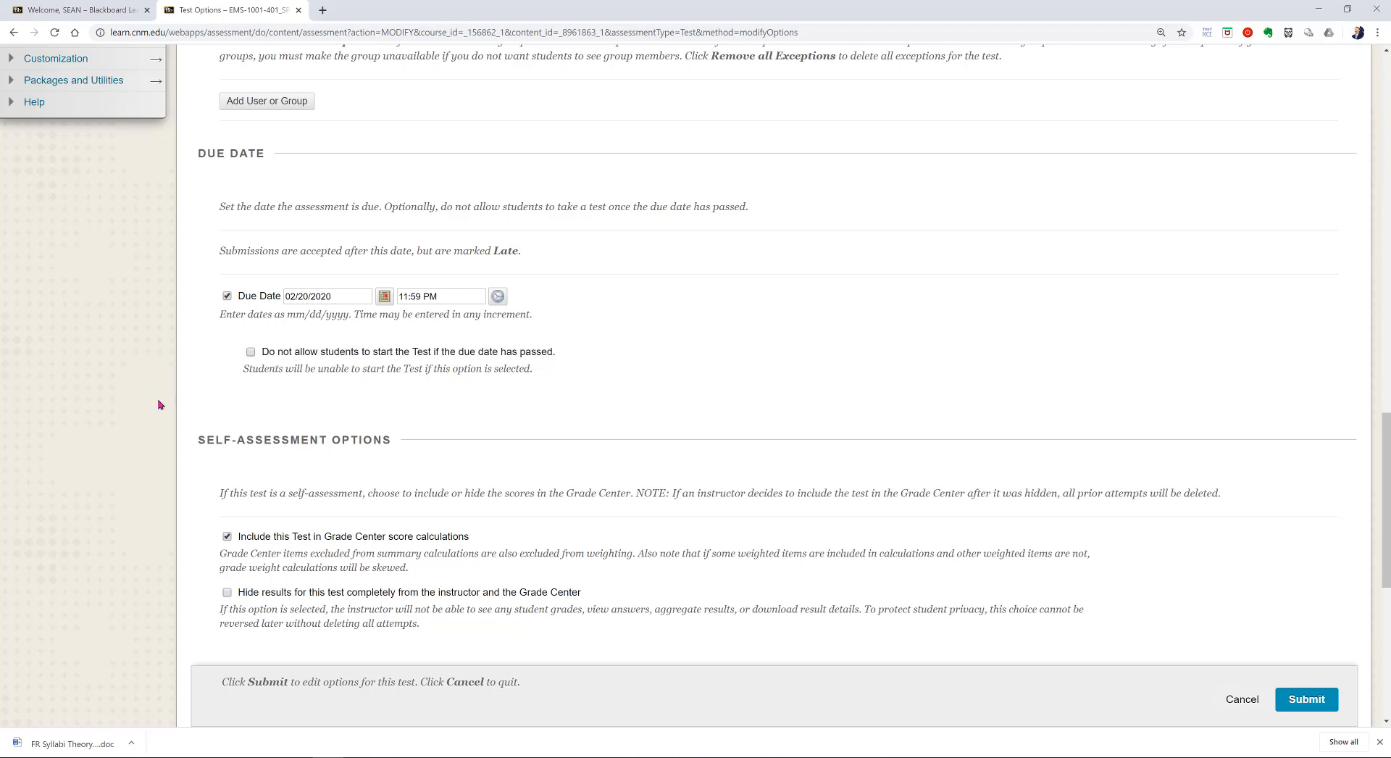
pyautogui.click(497, 296)
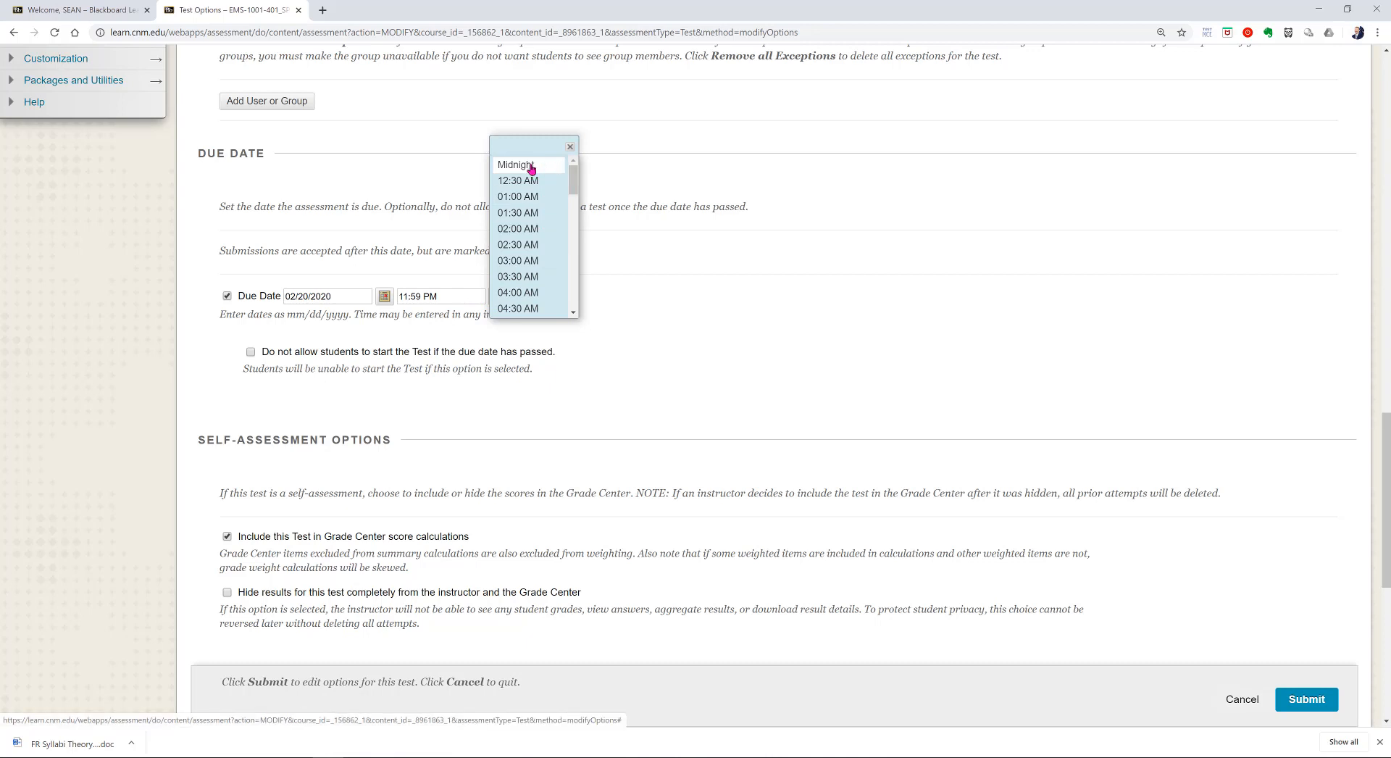
pyautogui.moveTo(577, 181); pyautogui.dragTo(575, 310)
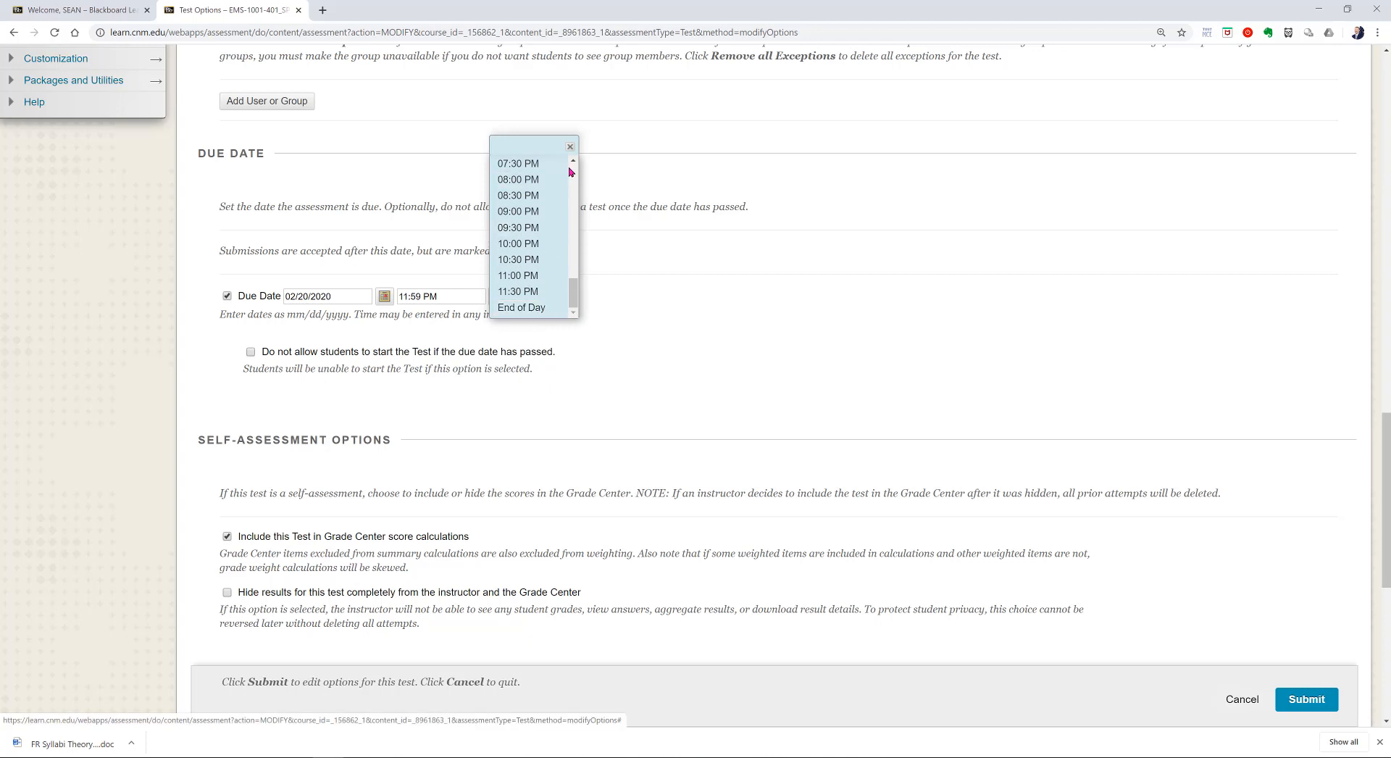
pyautogui.scroll(4, 547, 189)
pyautogui.scroll(4, 543, 189)
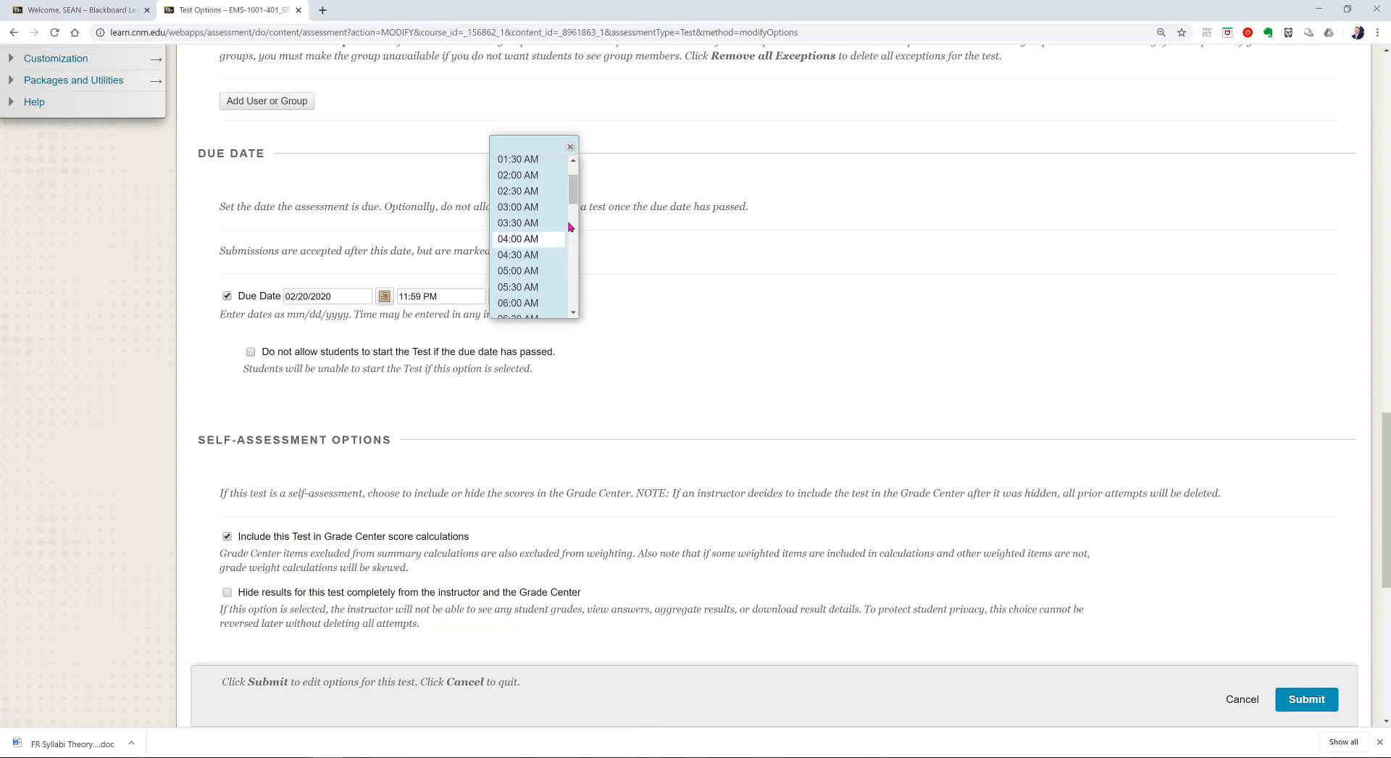
pyautogui.scroll(1, 572, 190)
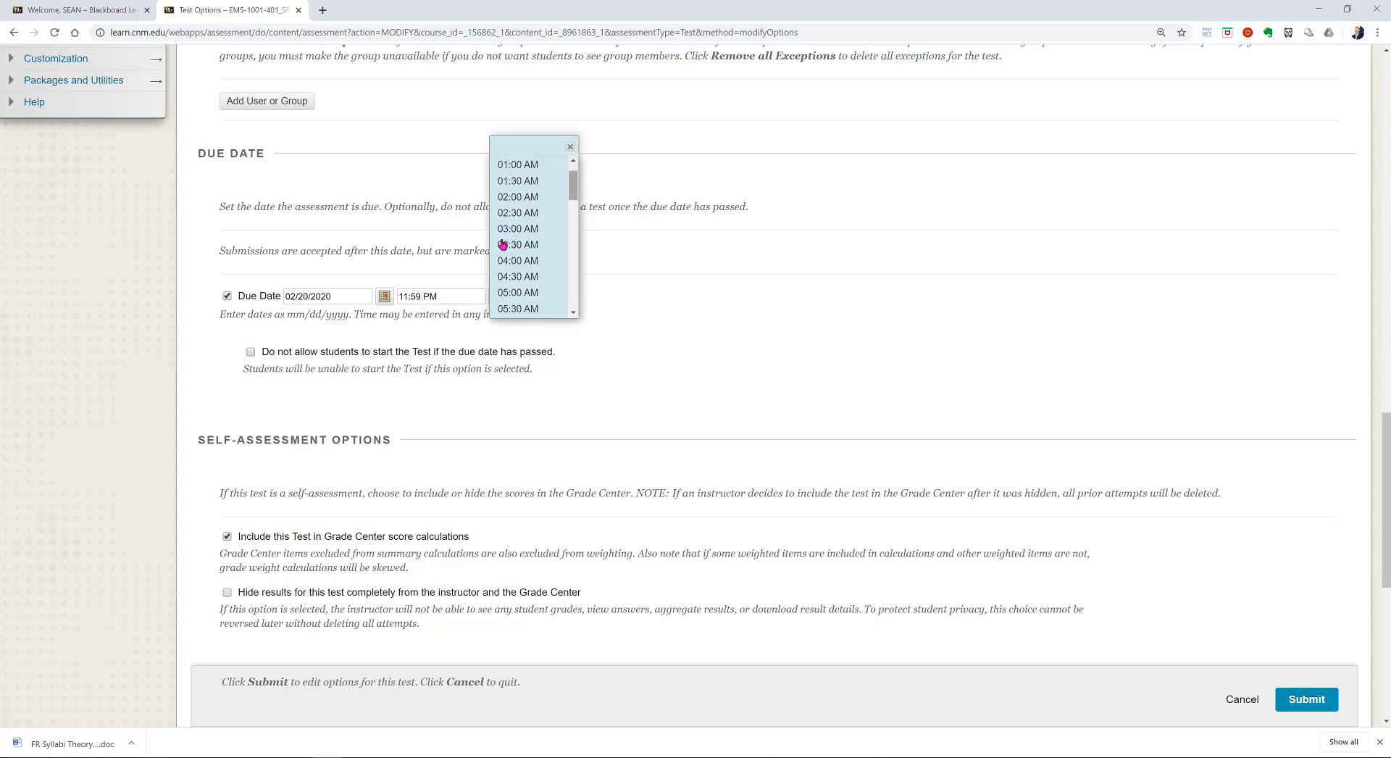
pyautogui.click(129, 338)
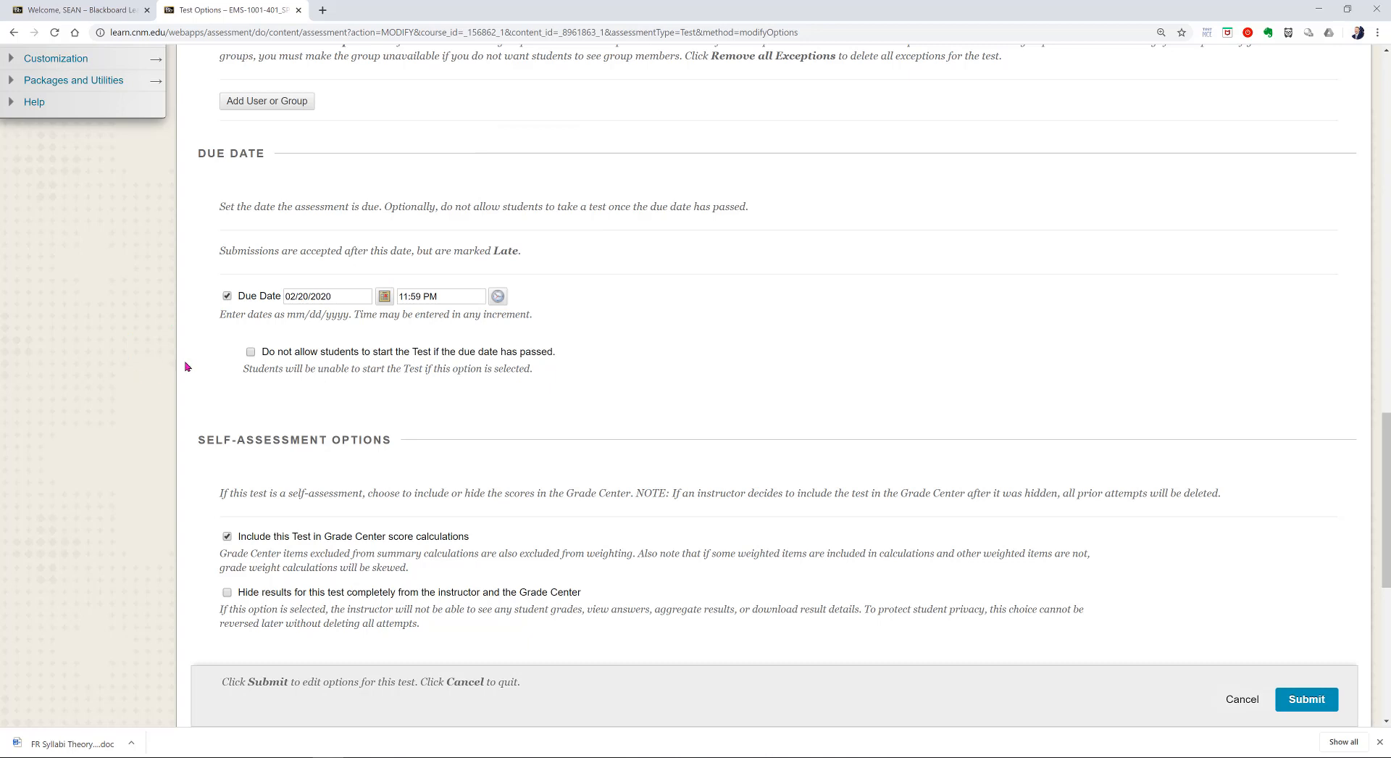
# Set the quiz's due date to 02/23/2020.
pyautogui.click(383, 296)
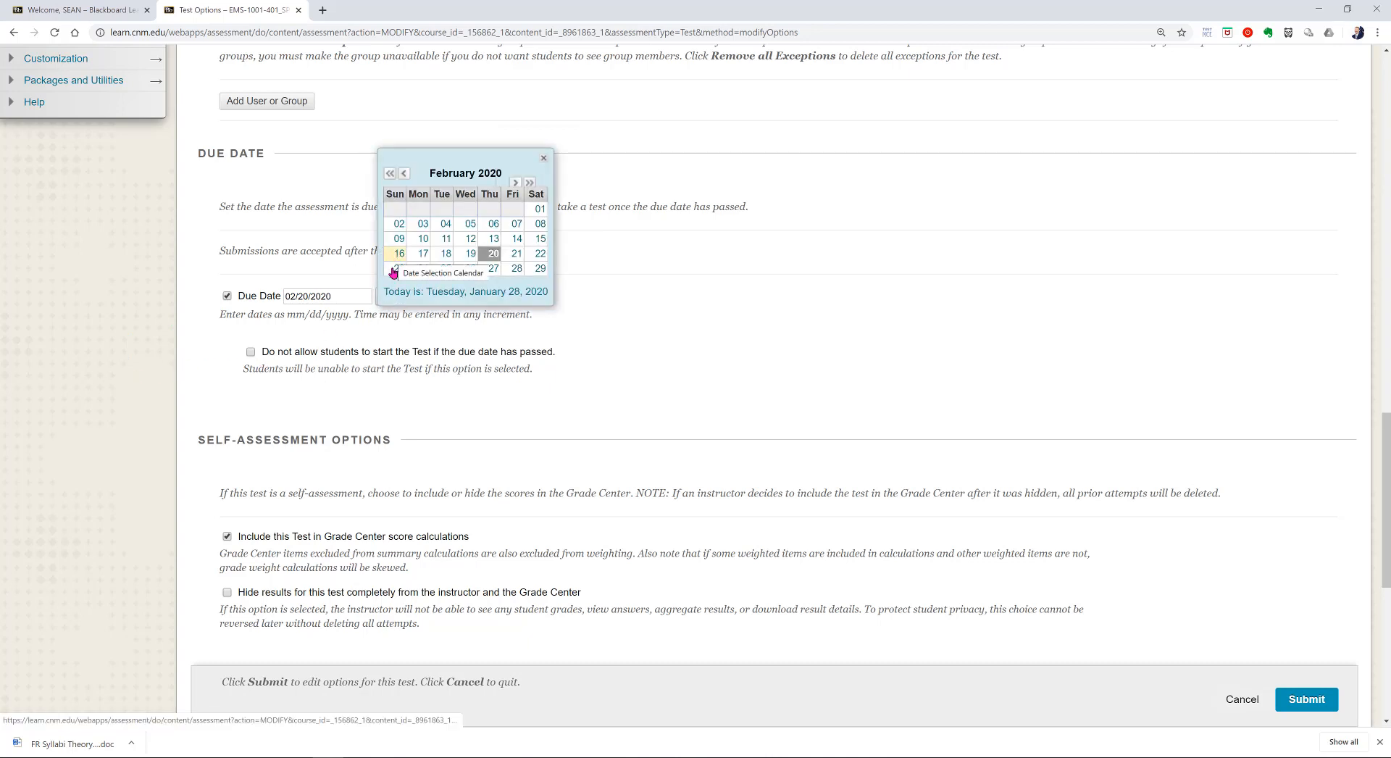
pyautogui.click(397, 269)
pyautogui.click(85, 407)
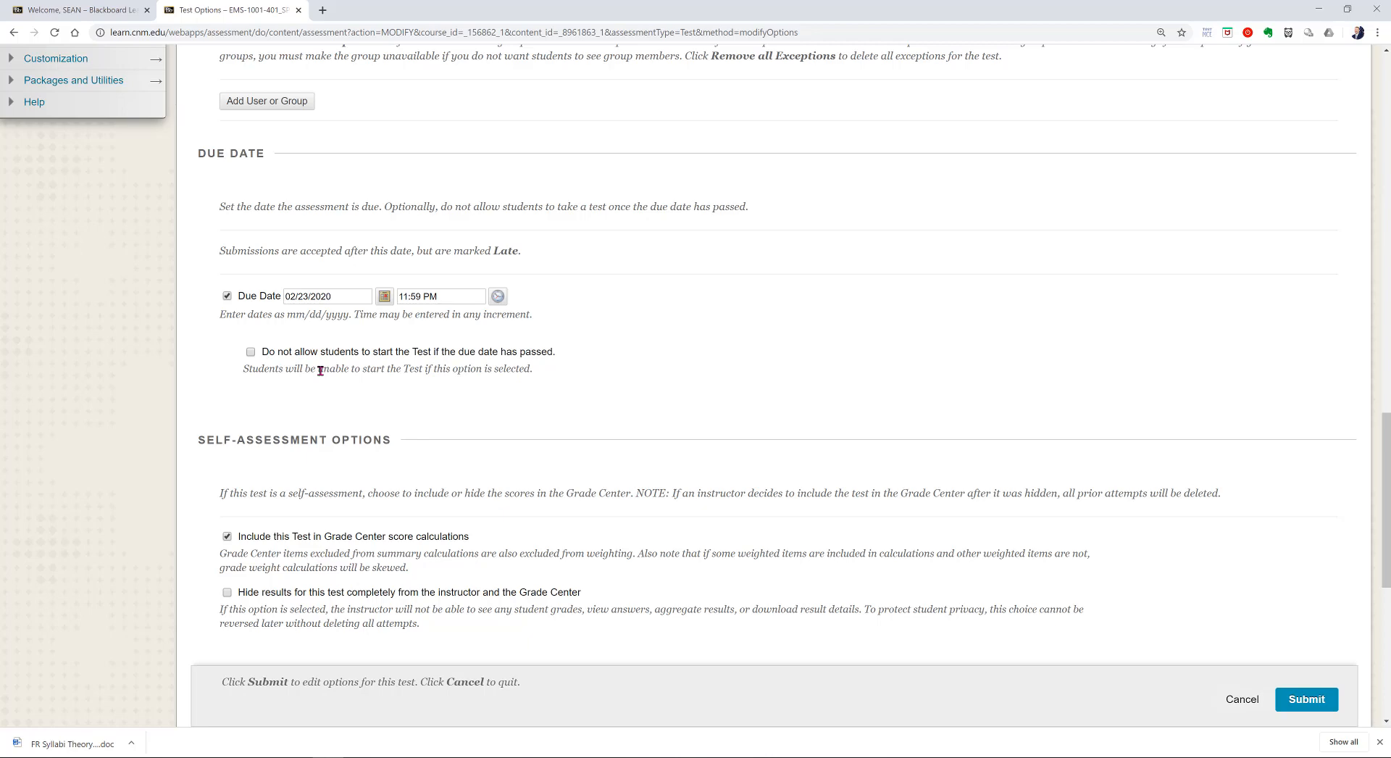
pyautogui.scroll(8, 320, 370)
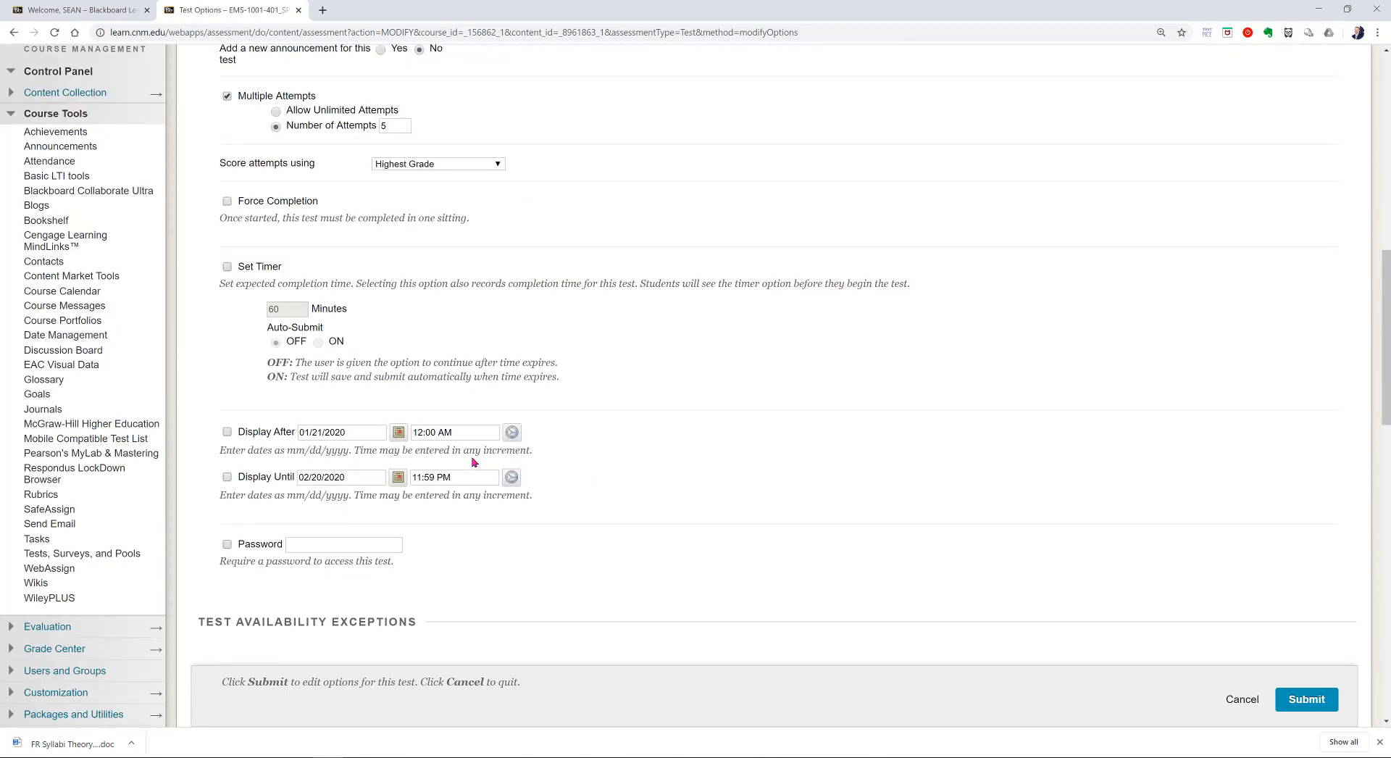
pyautogui.scroll(-6, 224, 466)
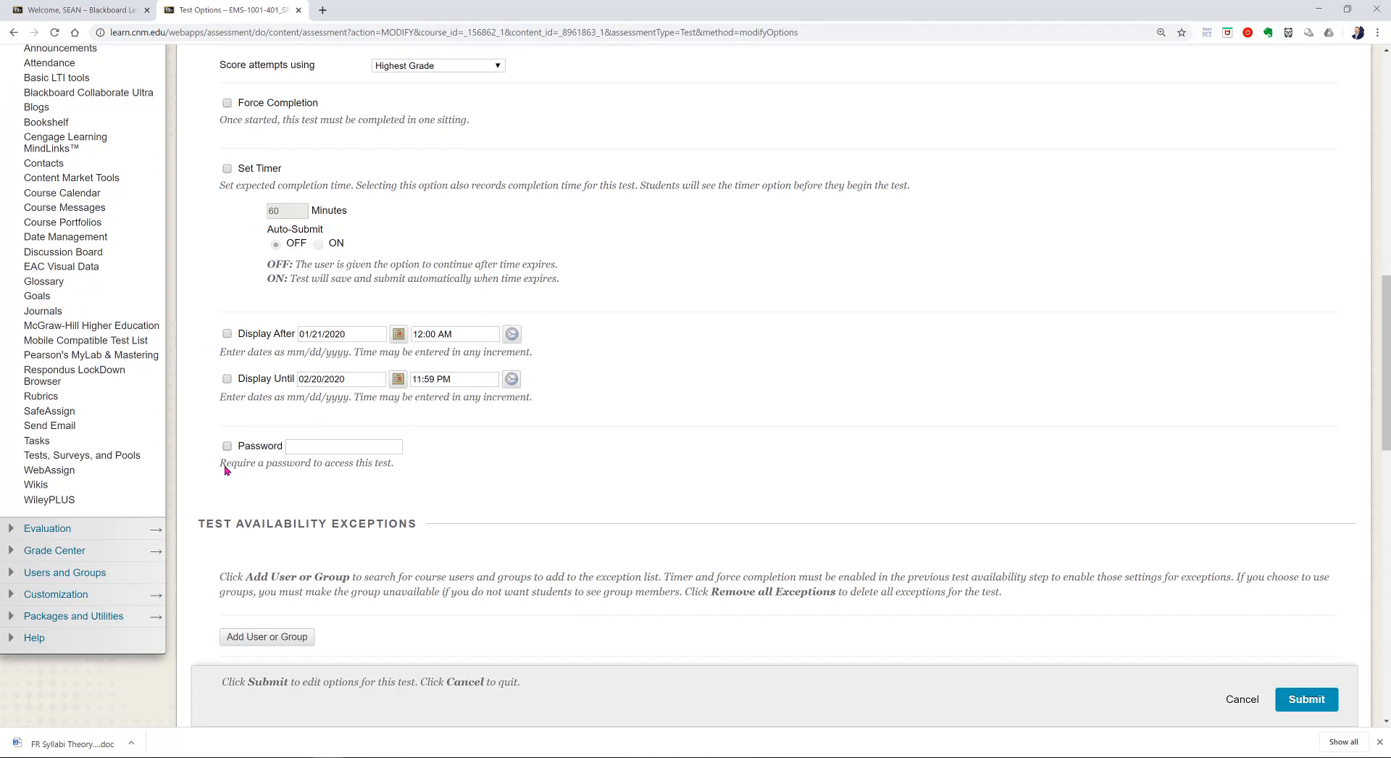
pyautogui.scroll(-3, 173, 478)
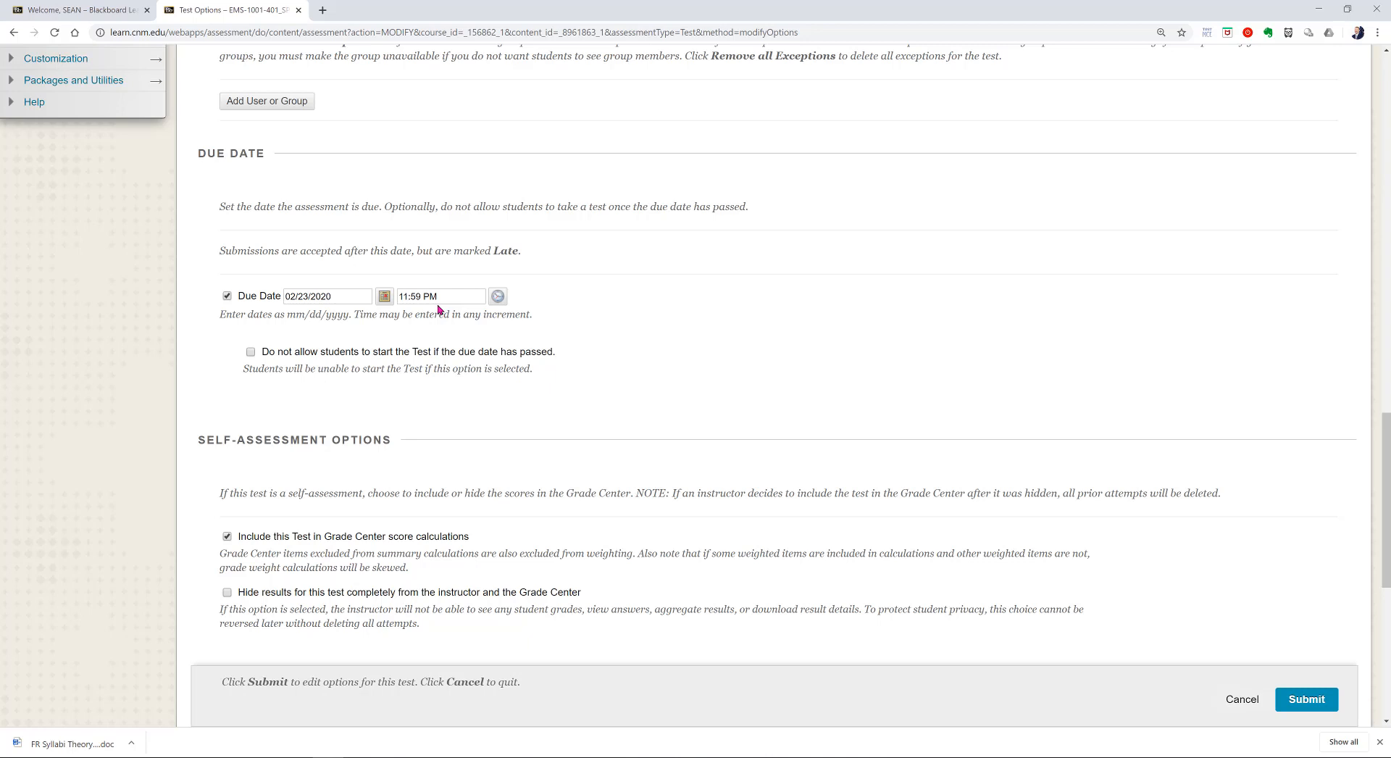
# Enable the due date option that prevents students from starting the test after the due date has passed.
pyautogui.moveTo(532, 253); pyautogui.dragTo(485, 257)
pyautogui.click(170, 352)
pyautogui.click(250, 352)
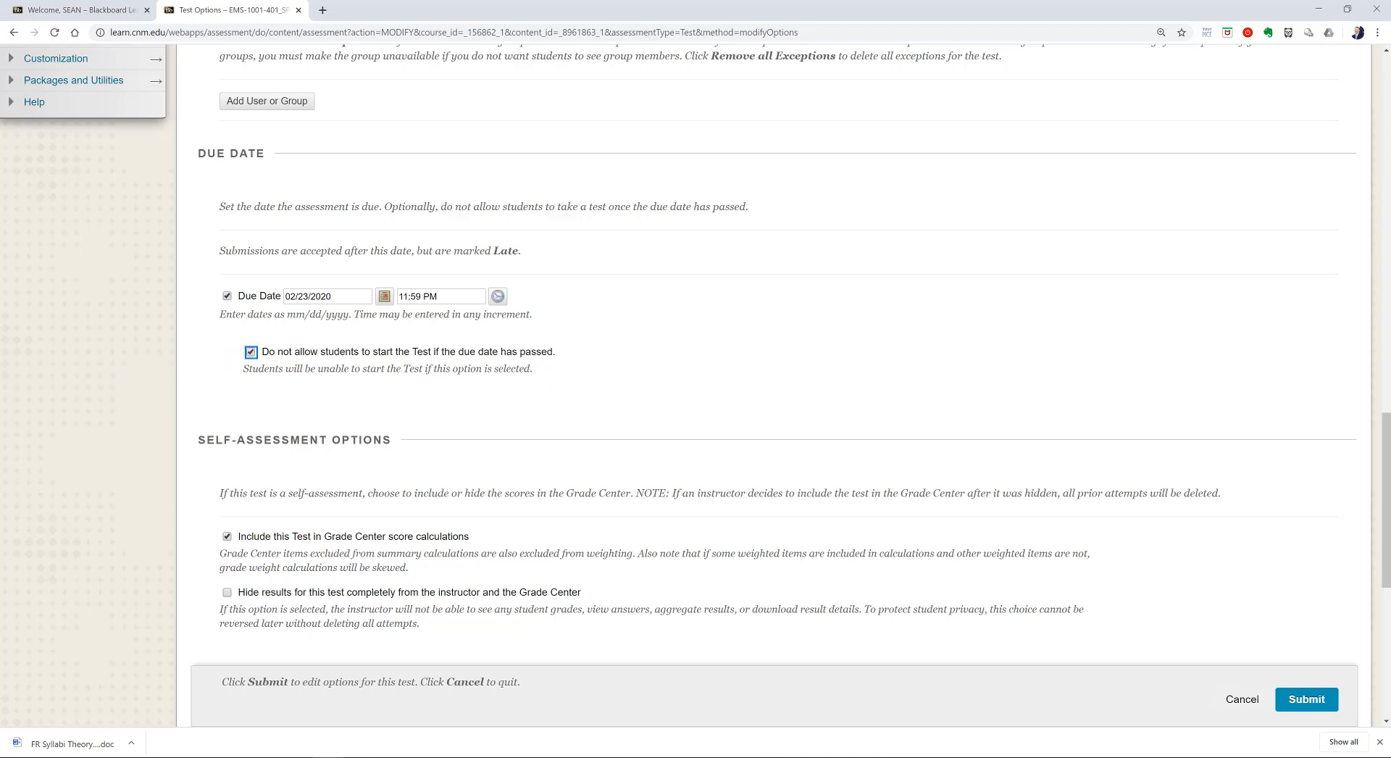
pyautogui.click(42, 396)
# Review the self-assessment options, especially the inclusion of the test in Grade Center score calculations.
pyautogui.scroll(-1, 22, 434)
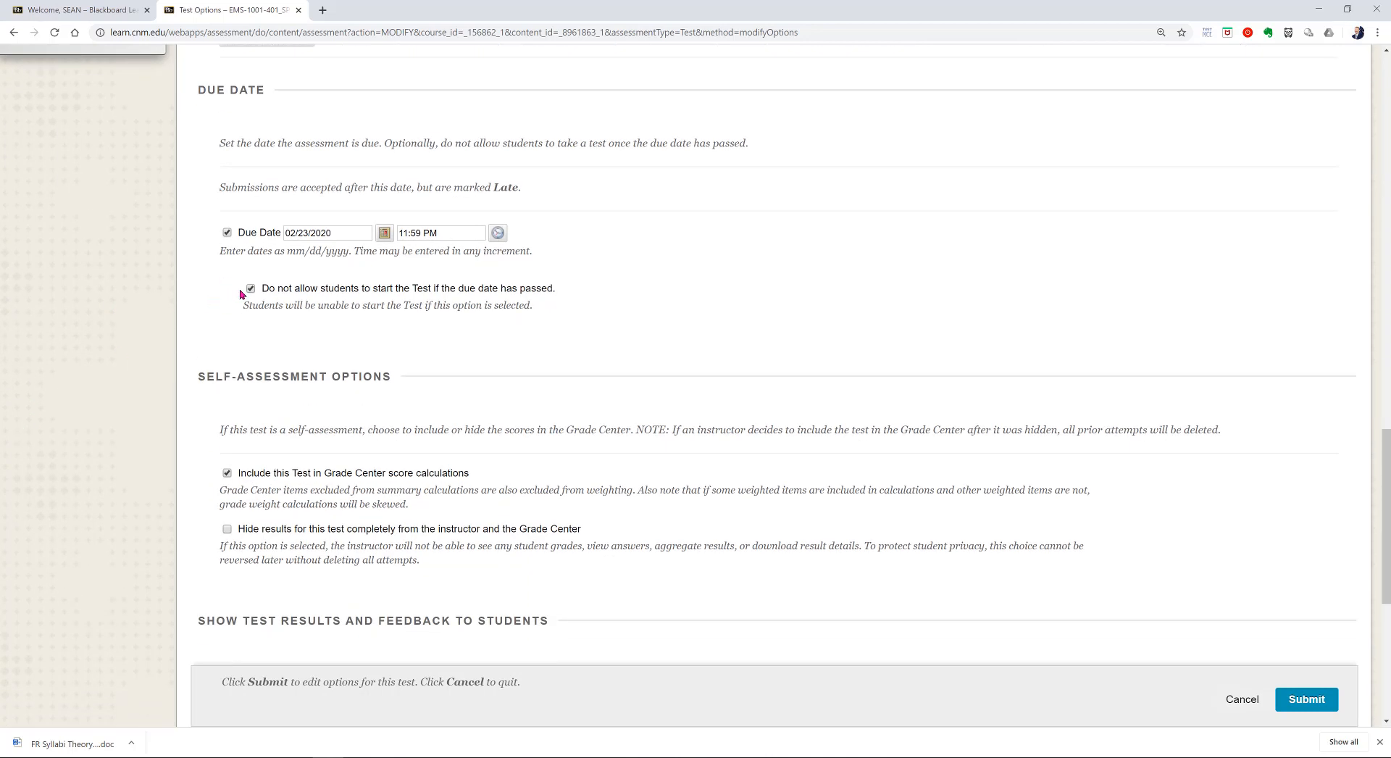
pyautogui.scroll(-2, 180, 320)
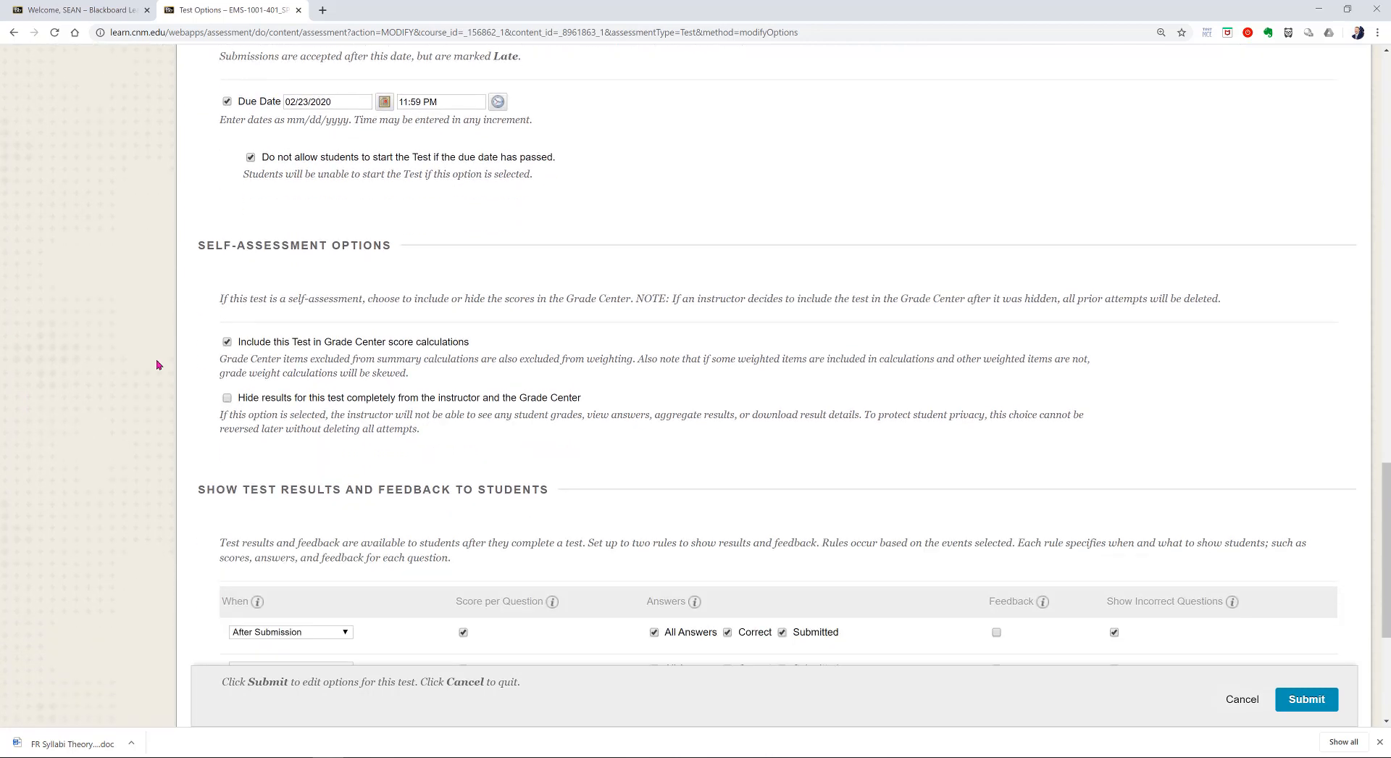
pyautogui.scroll(-2, 157, 367)
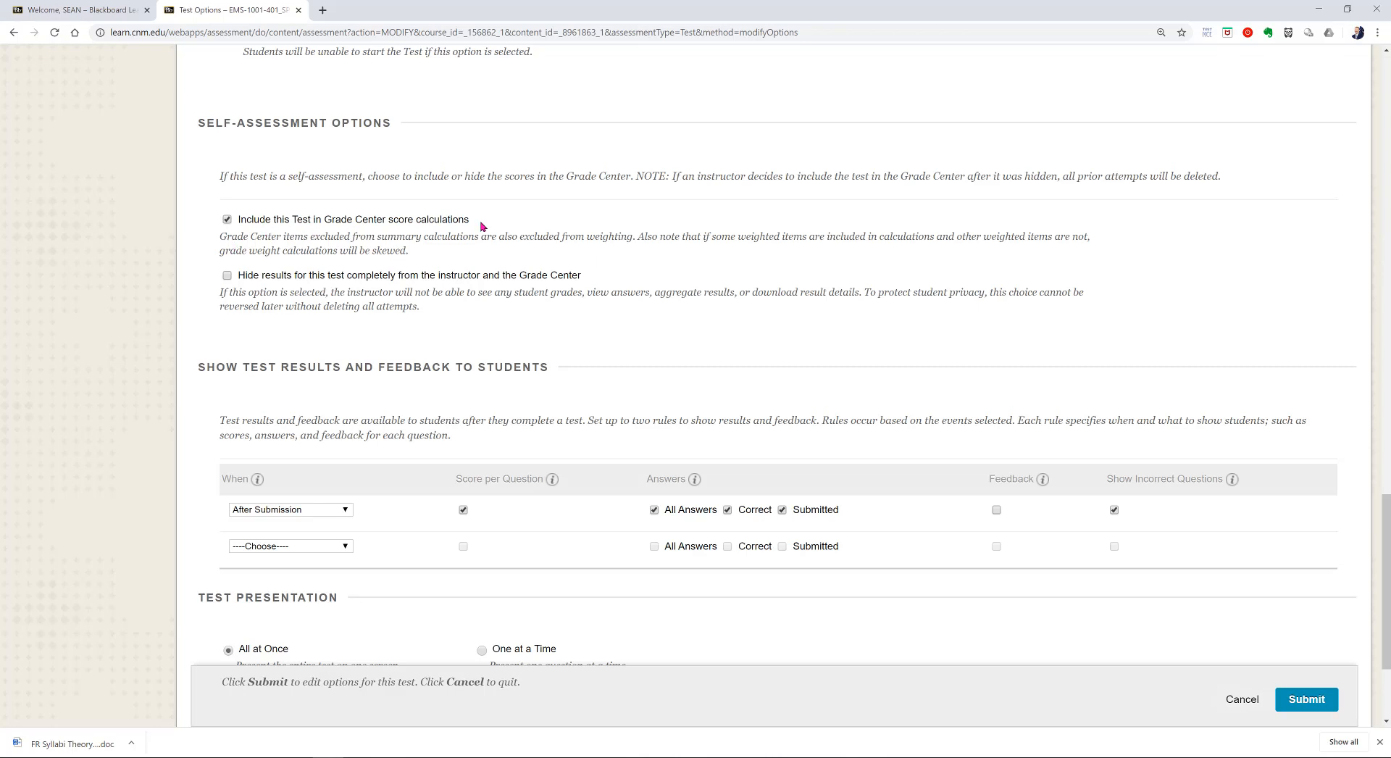
pyautogui.moveTo(477, 221); pyautogui.dragTo(236, 221)
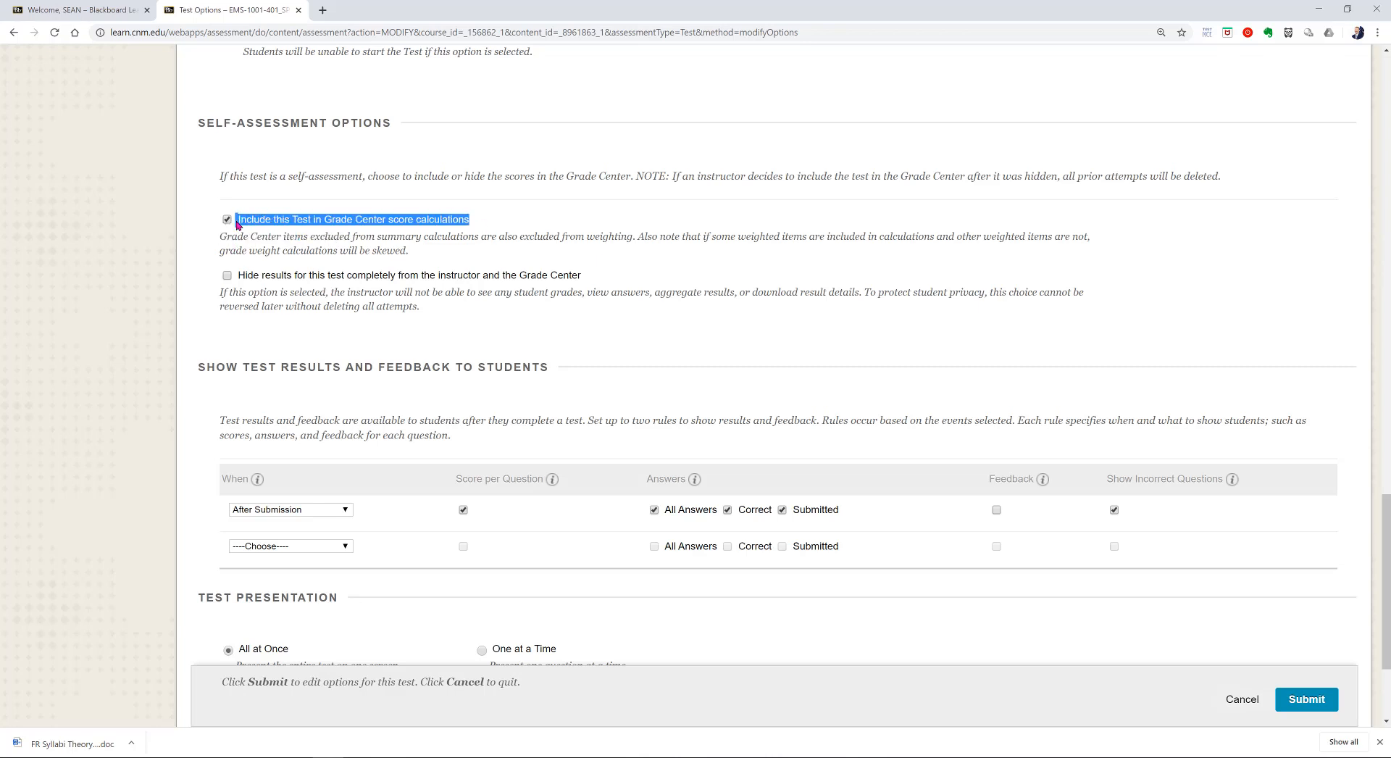
pyautogui.click(109, 285)
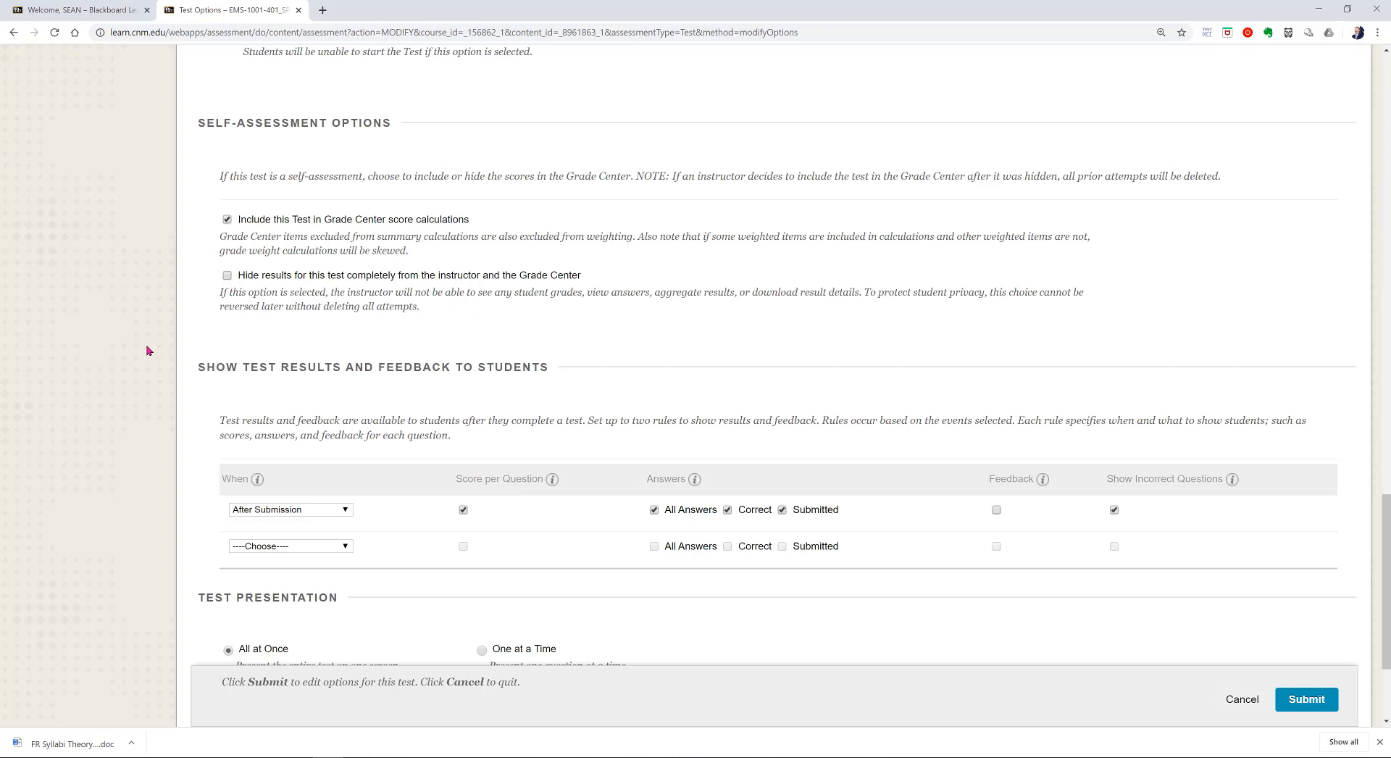
# Clear the timing of the first rule for showing test results and feedback, and look through the available timing choices.
pyautogui.scroll(-3, 76, 365)
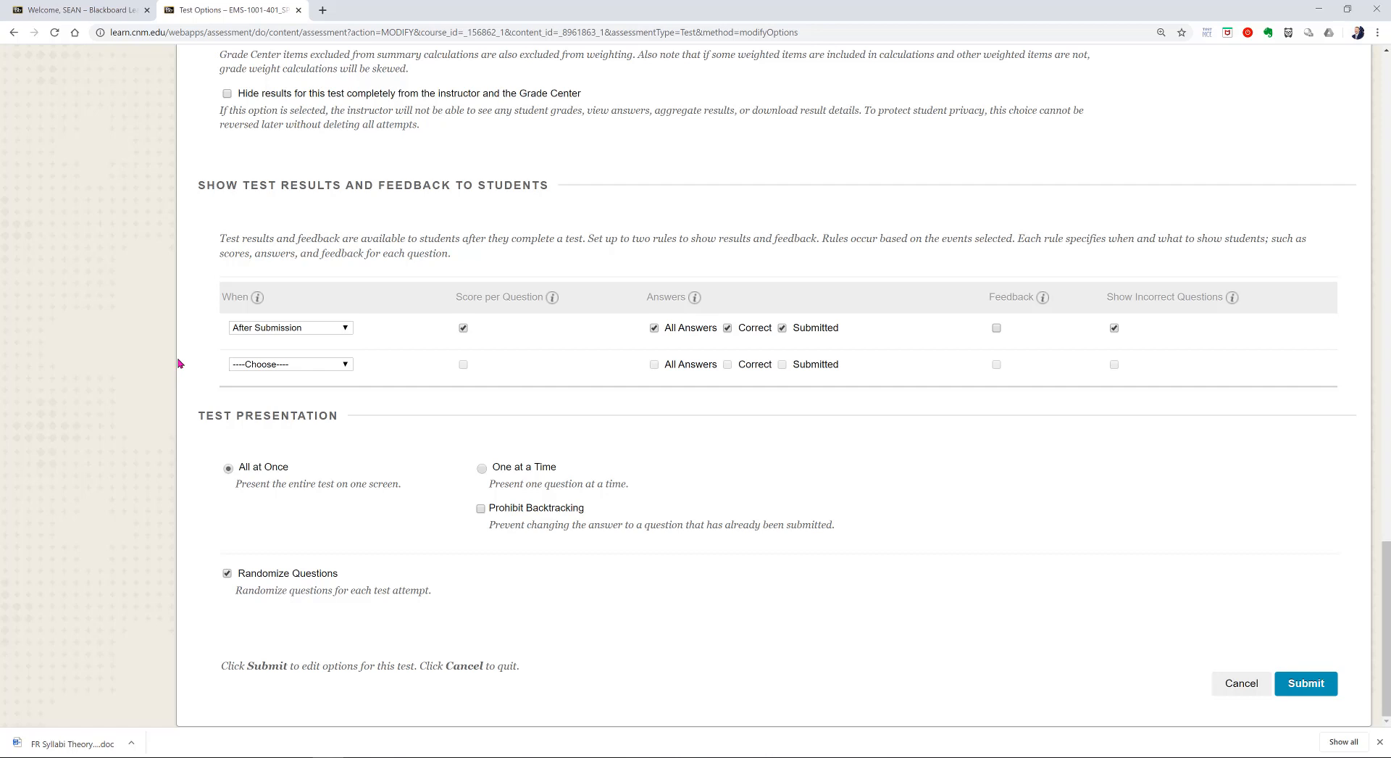
pyautogui.click(316, 330)
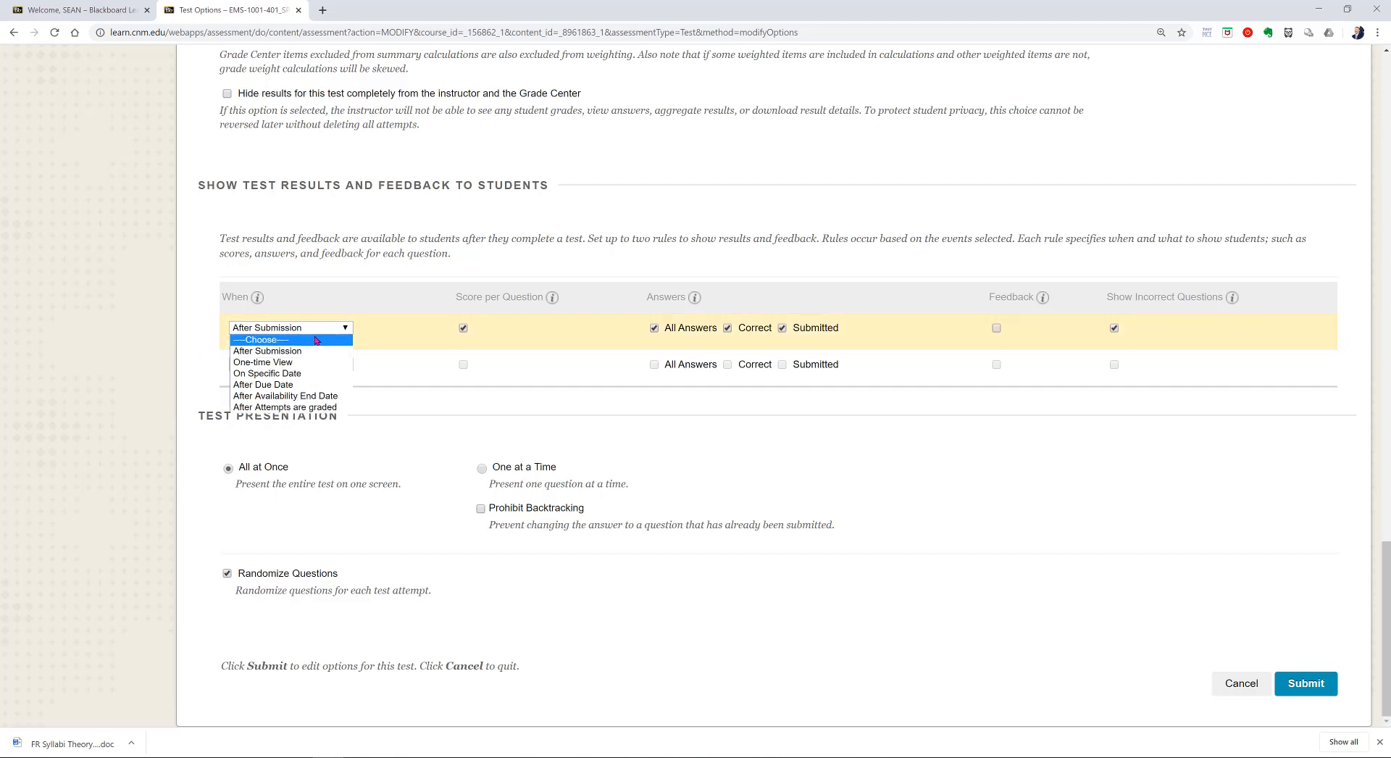
pyautogui.click(317, 343)
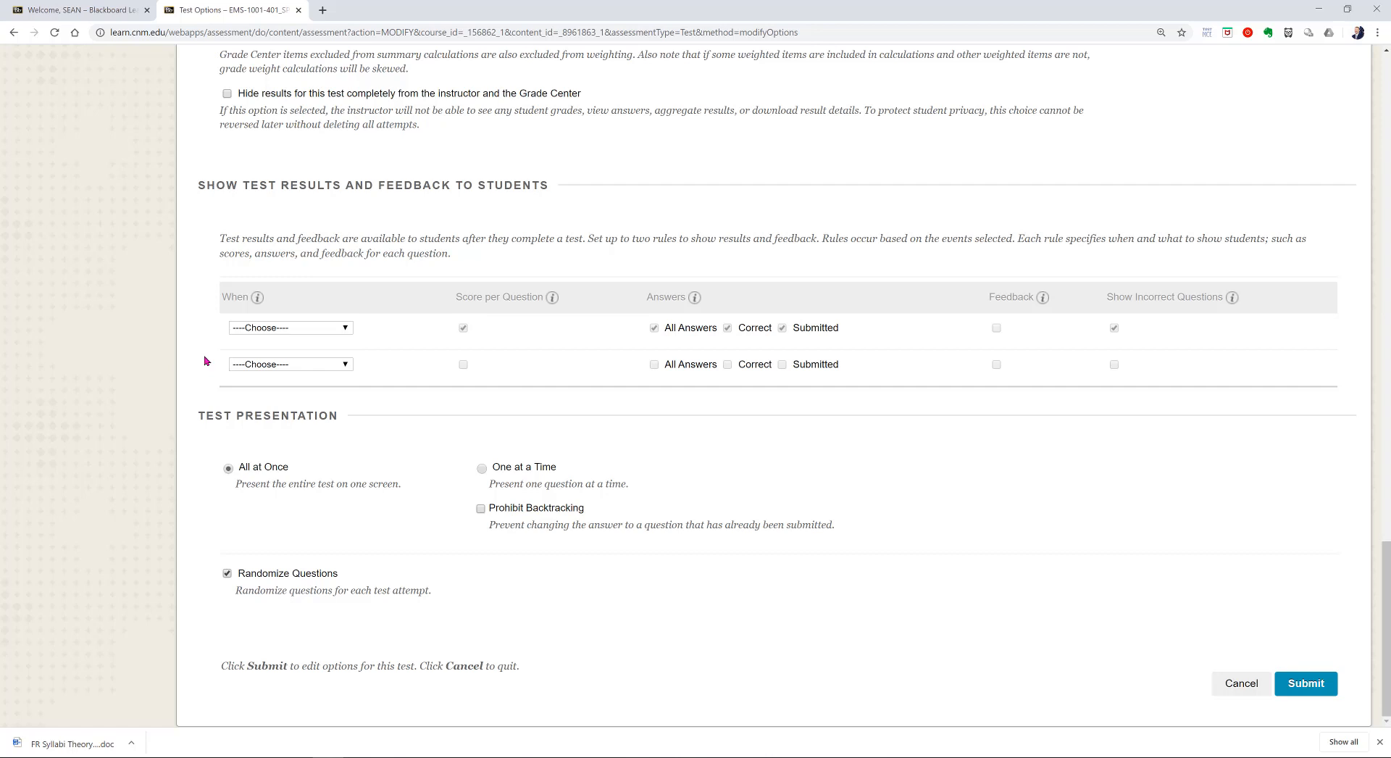
pyautogui.click(285, 330)
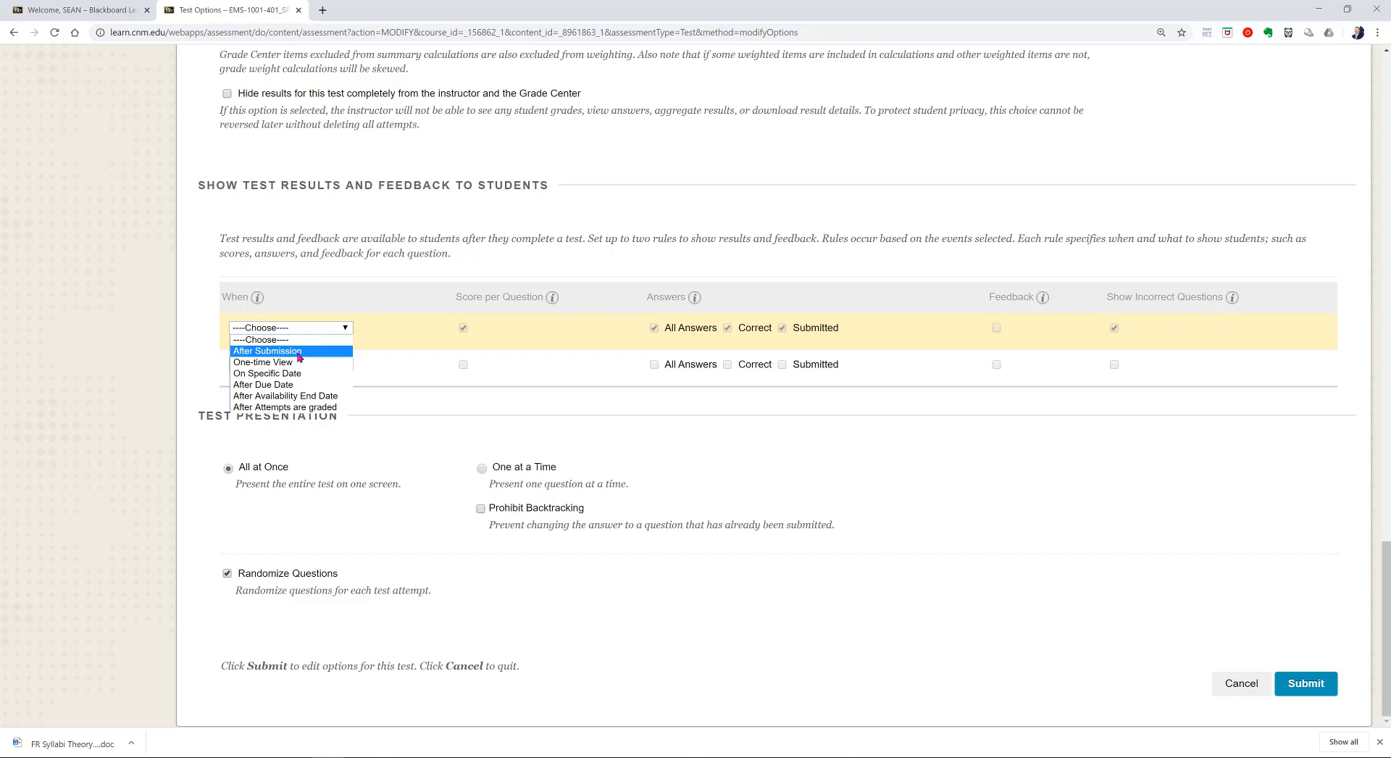
pyautogui.click(210, 364)
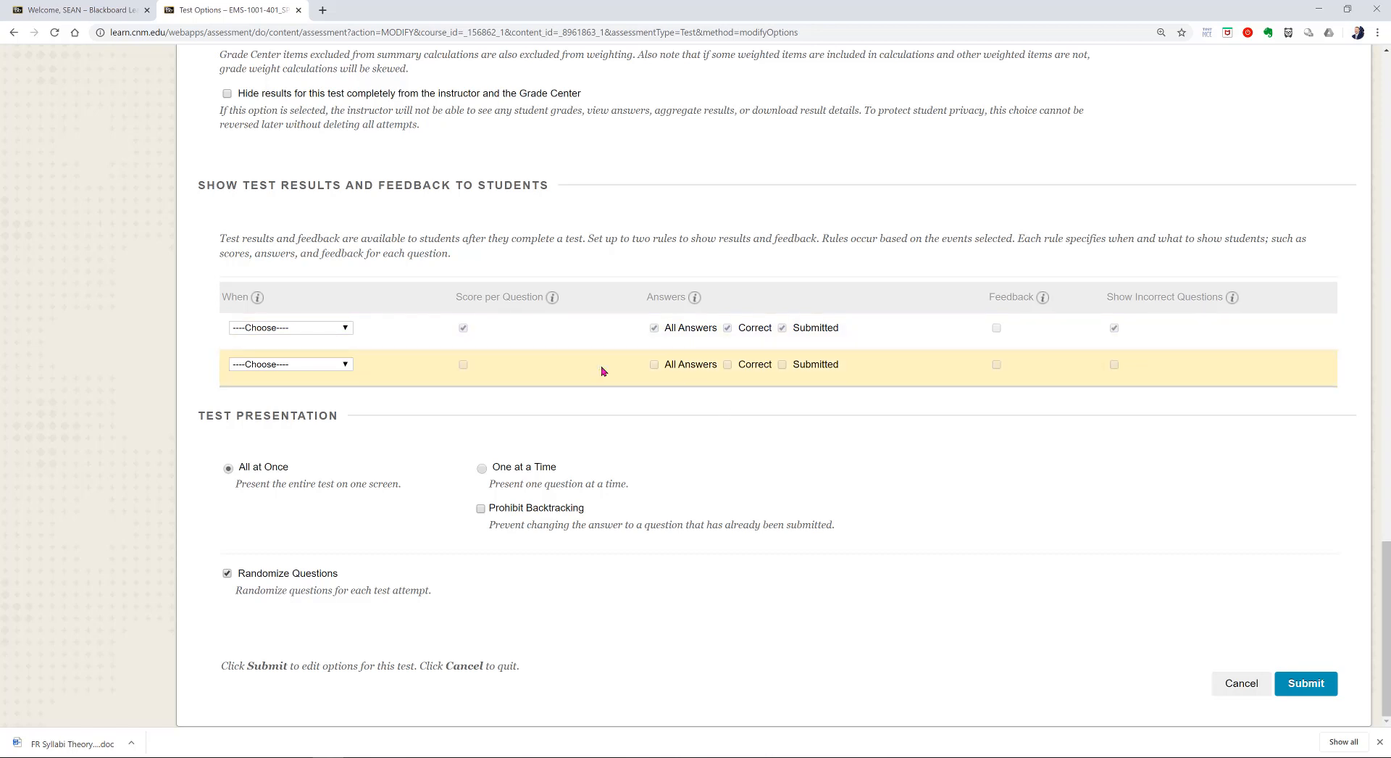
# Set the first results rule to After Submission, with feedback enabled and correct answers disabled but submitted answers still shown.
pyautogui.click(323, 328)
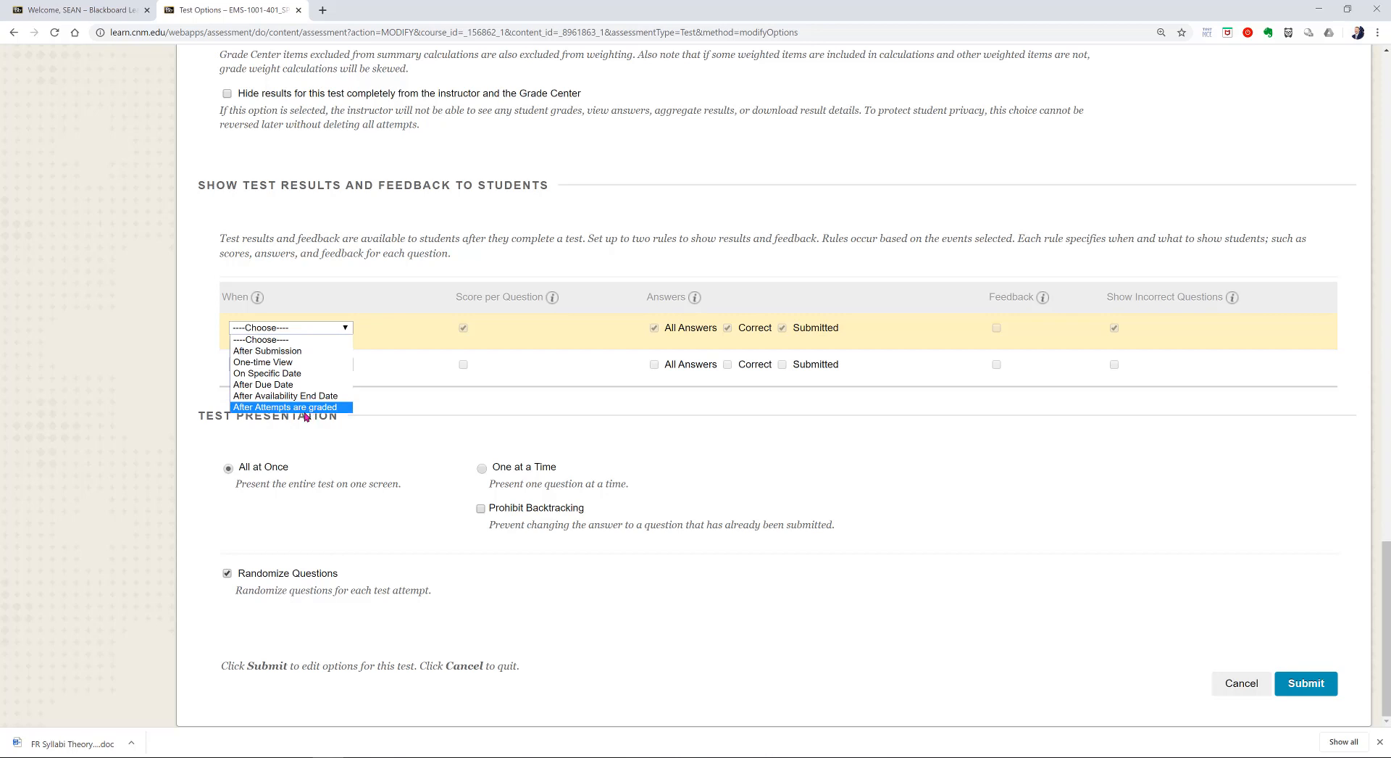
pyautogui.click(297, 352)
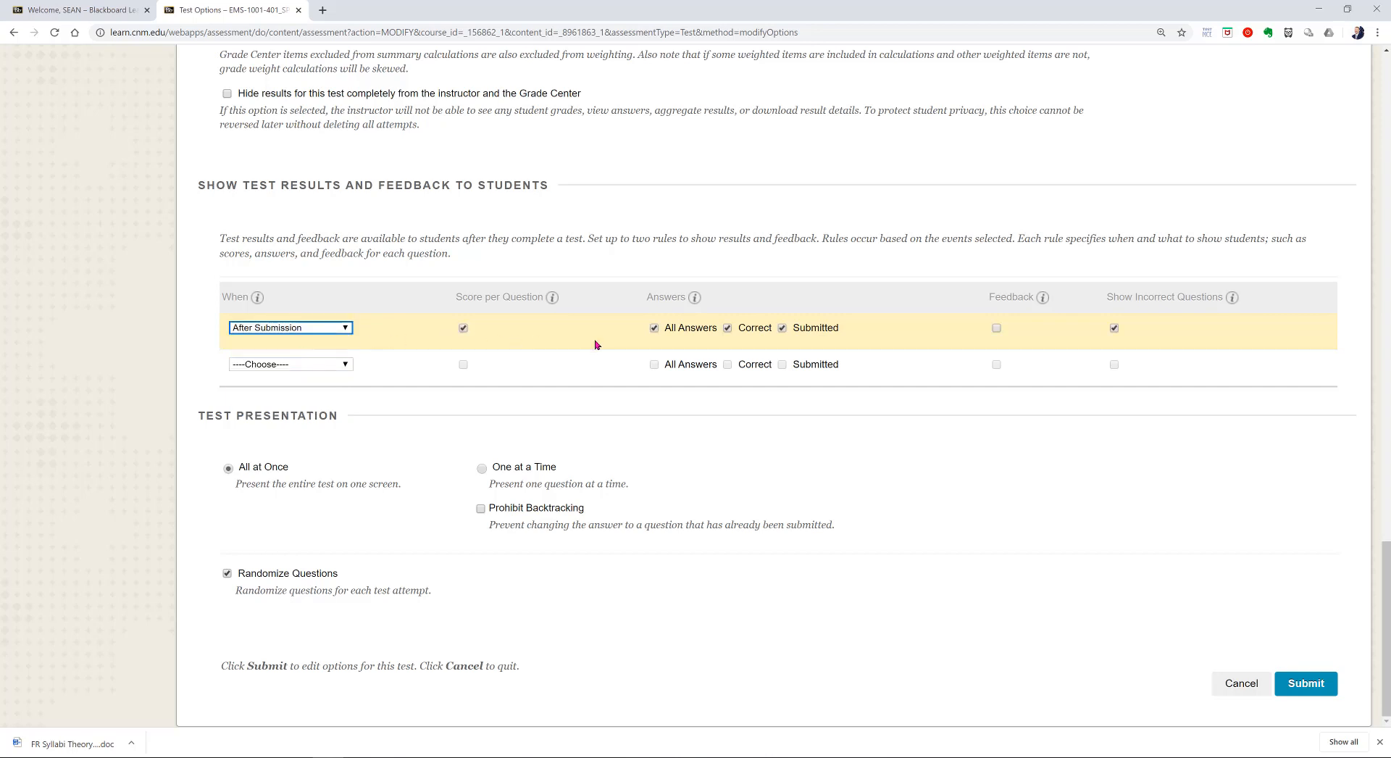
pyautogui.click(996, 330)
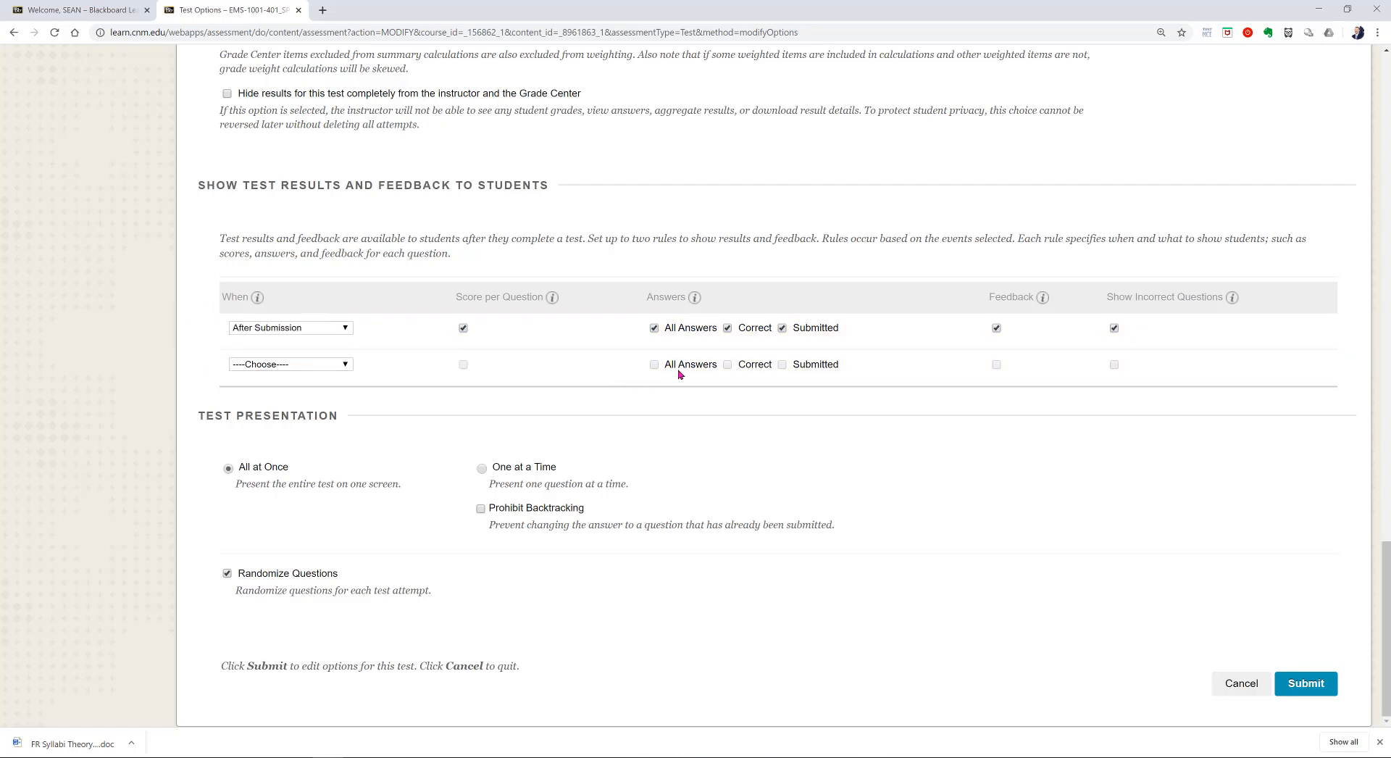
pyautogui.click(728, 328)
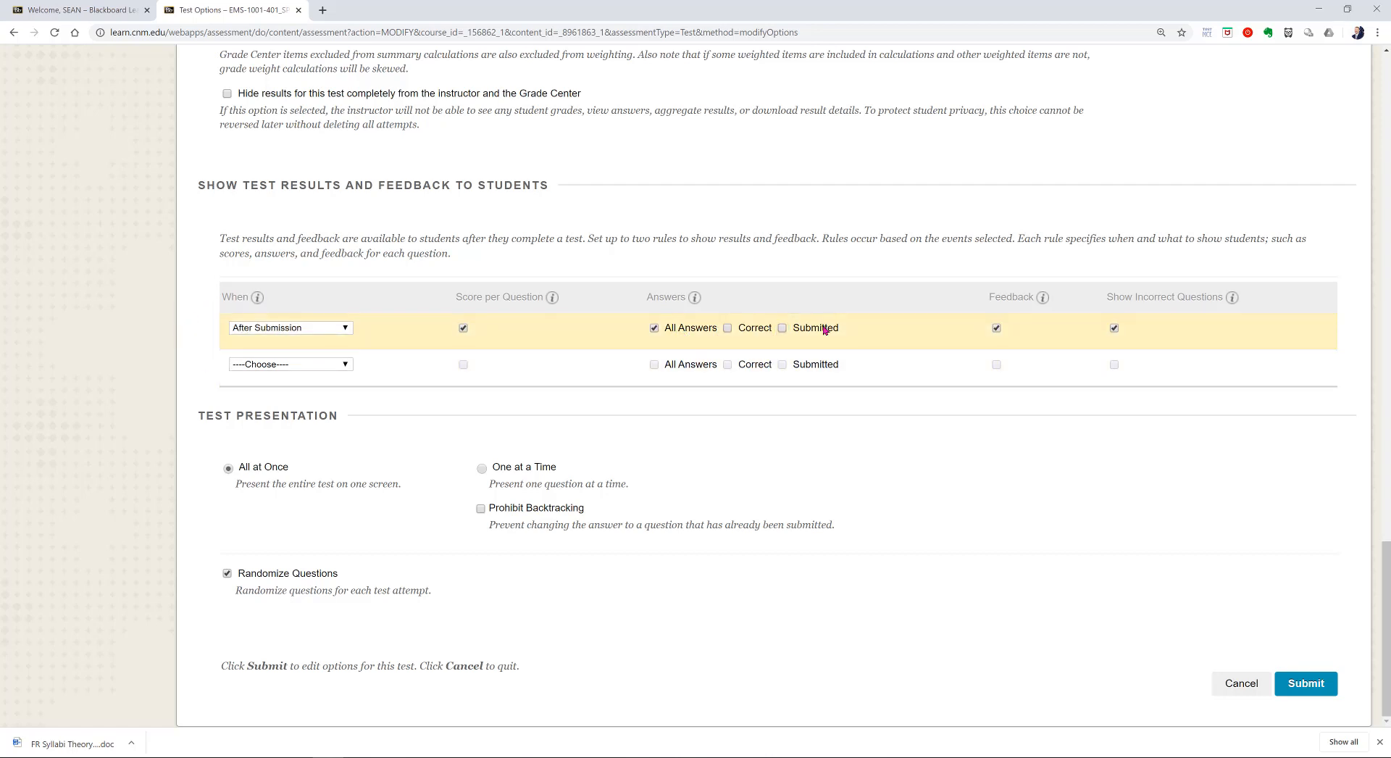
pyautogui.click(783, 328)
pyautogui.click(783, 328)
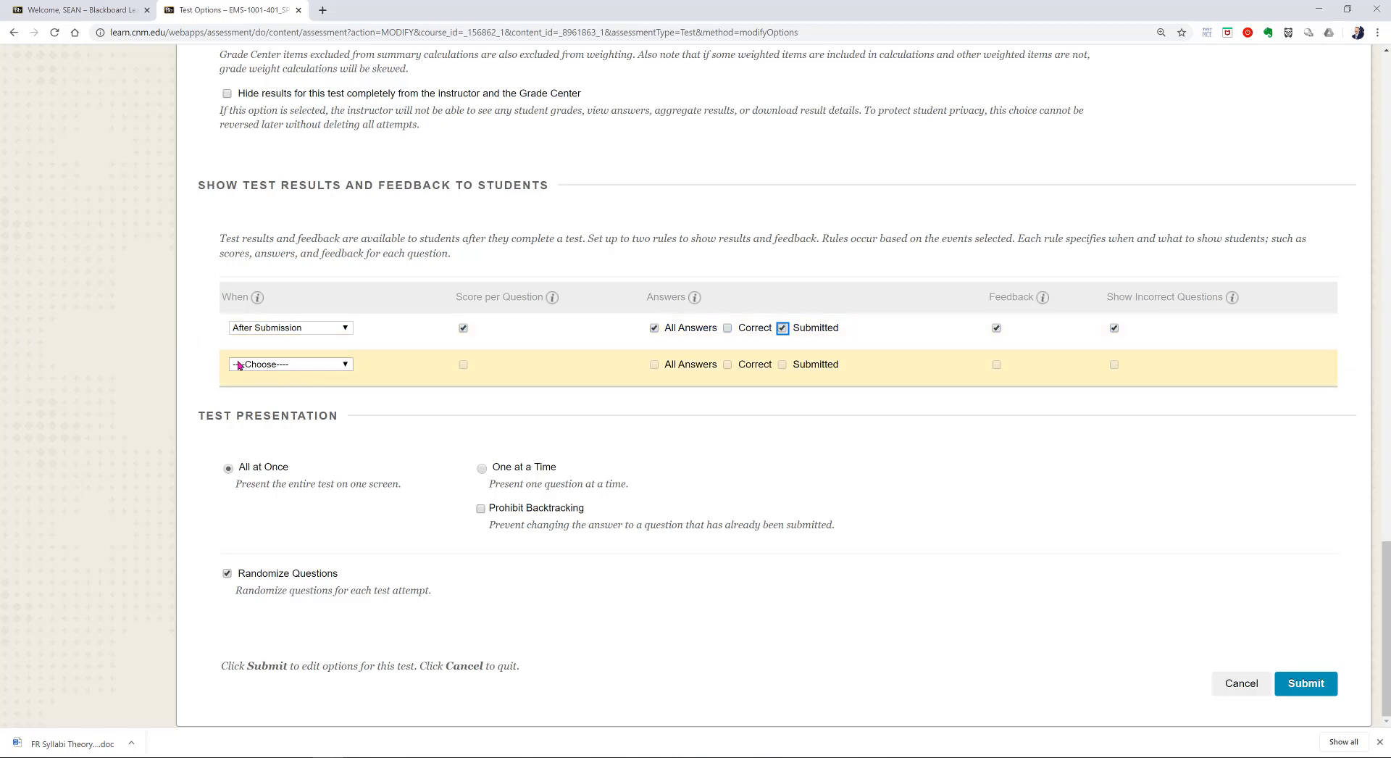
pyautogui.click(161, 362)
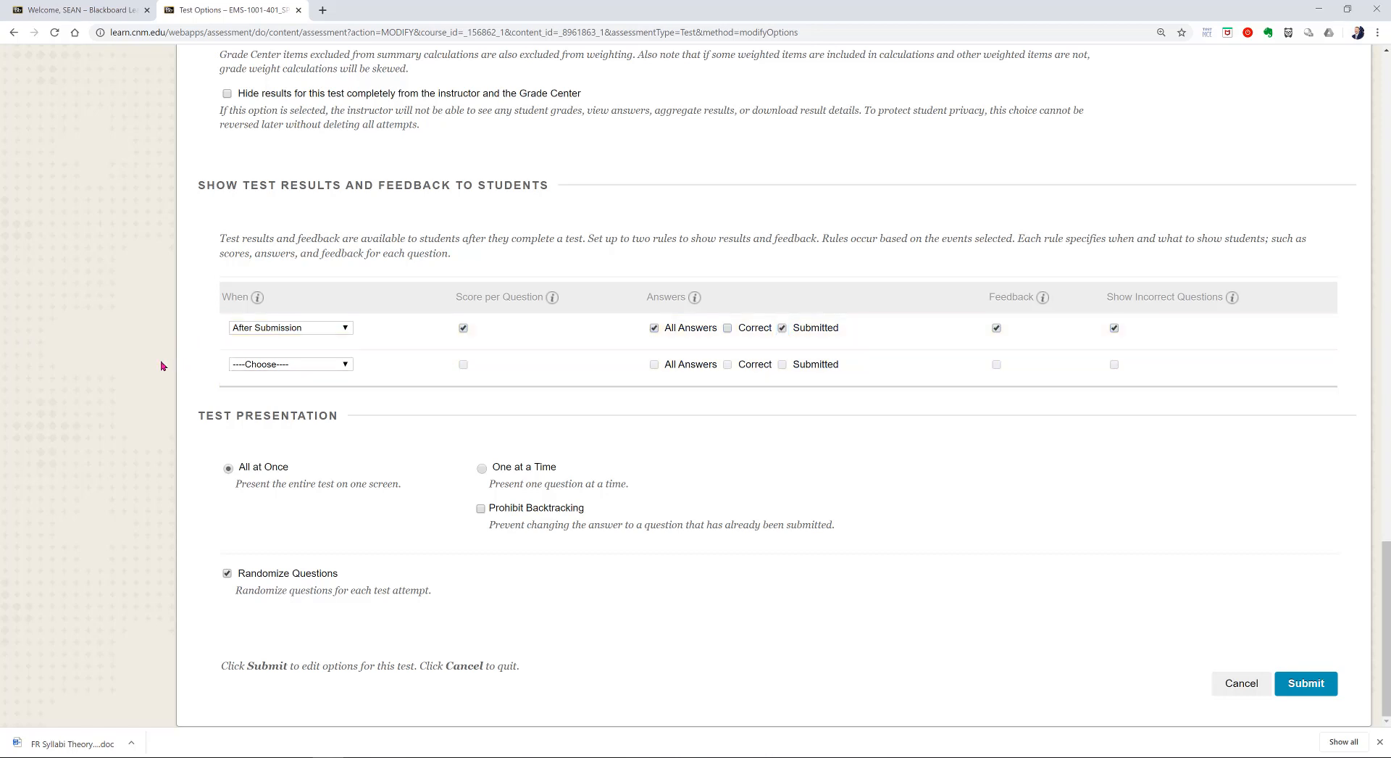
# Set the second results rule to After Due Date and enable showing the correct answers.
pyautogui.click(253, 364)
pyautogui.click(288, 398)
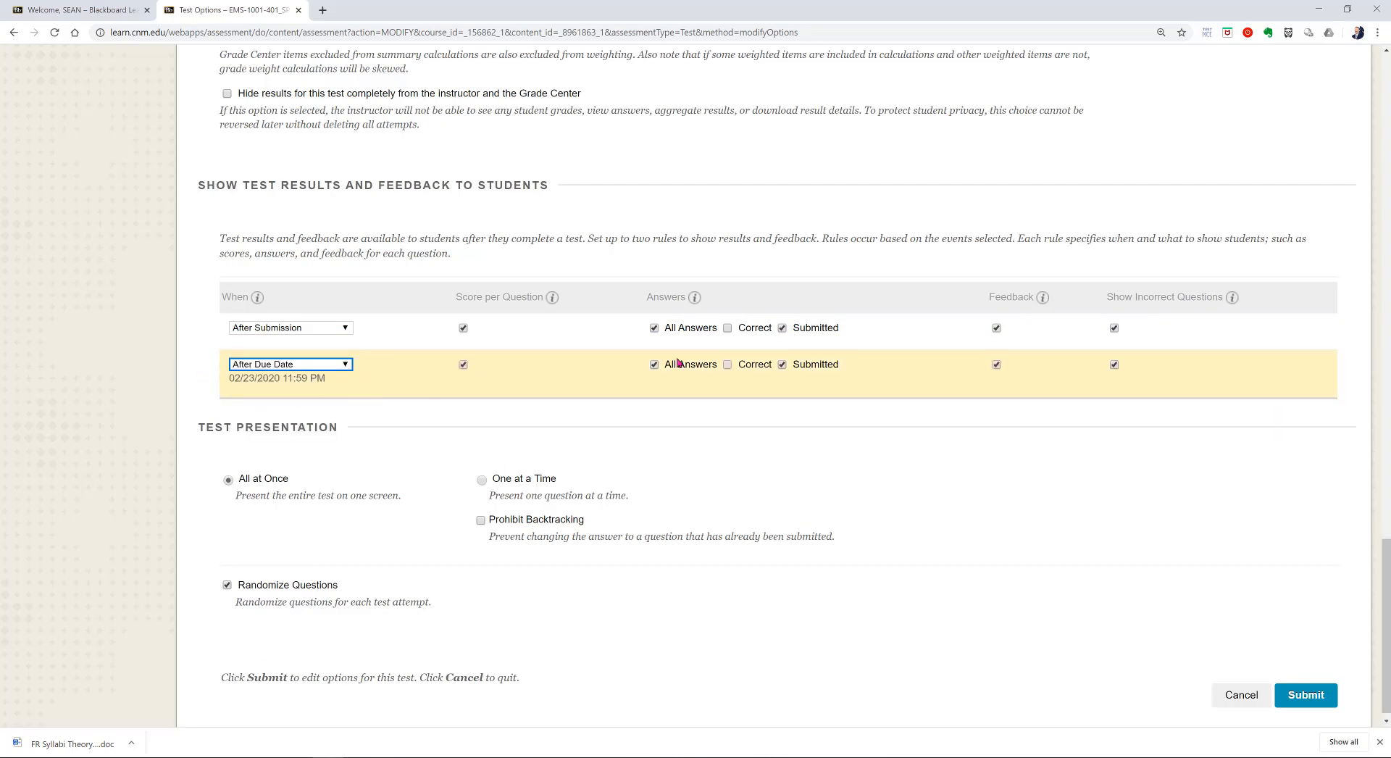
pyautogui.click(727, 365)
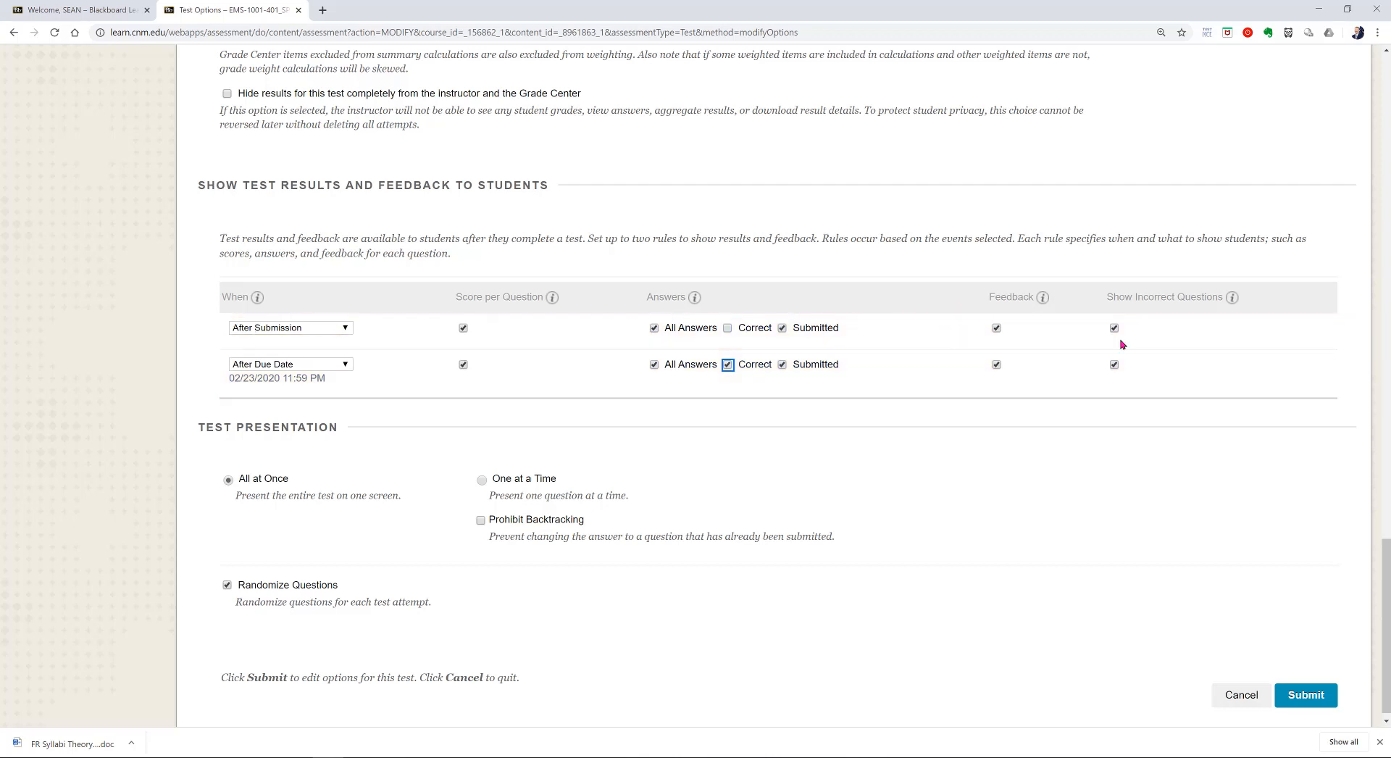
pyautogui.click(160, 378)
# Check through the full set of test options and submit them for Theory Quiz 1.
pyautogui.scroll(-1, 151, 382)
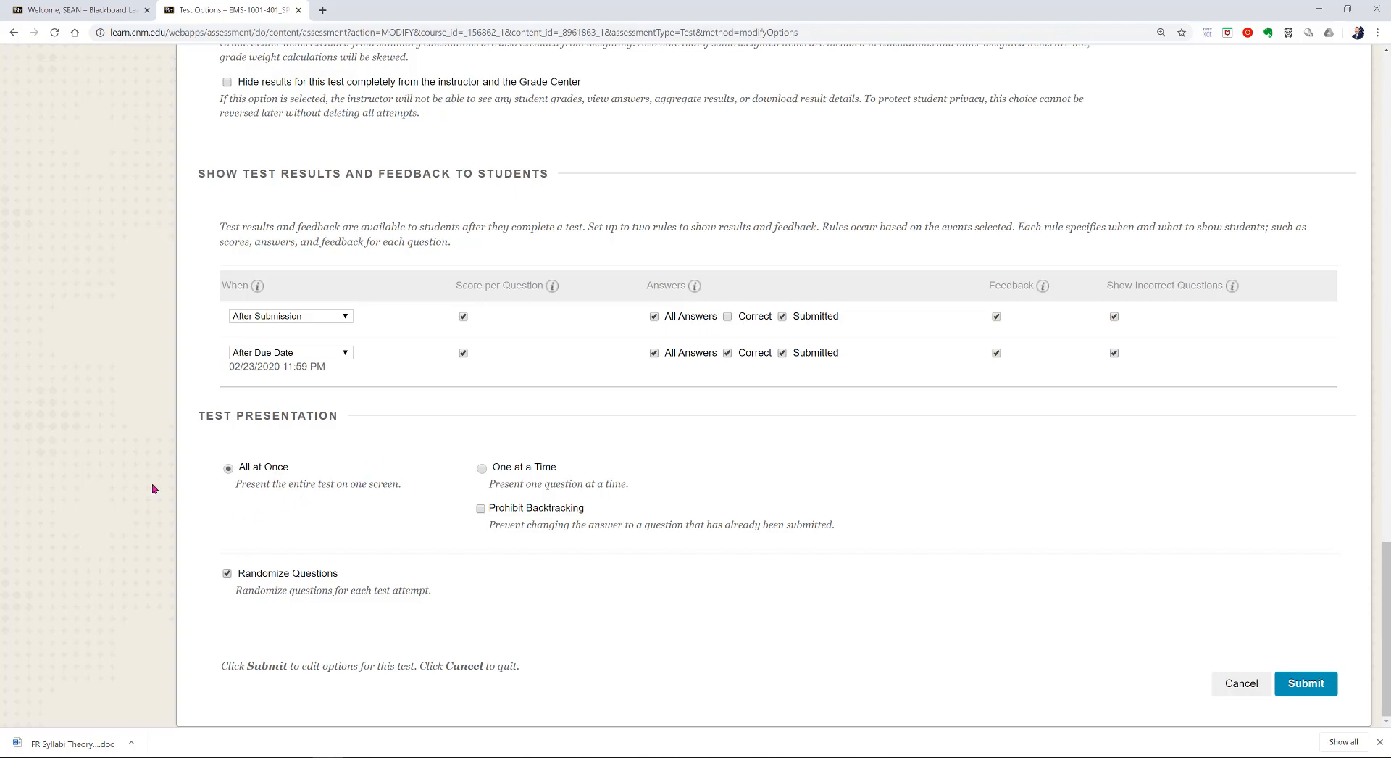
pyautogui.scroll(10, 127, 522)
pyautogui.scroll(-10, 127, 523)
pyautogui.click(1310, 682)
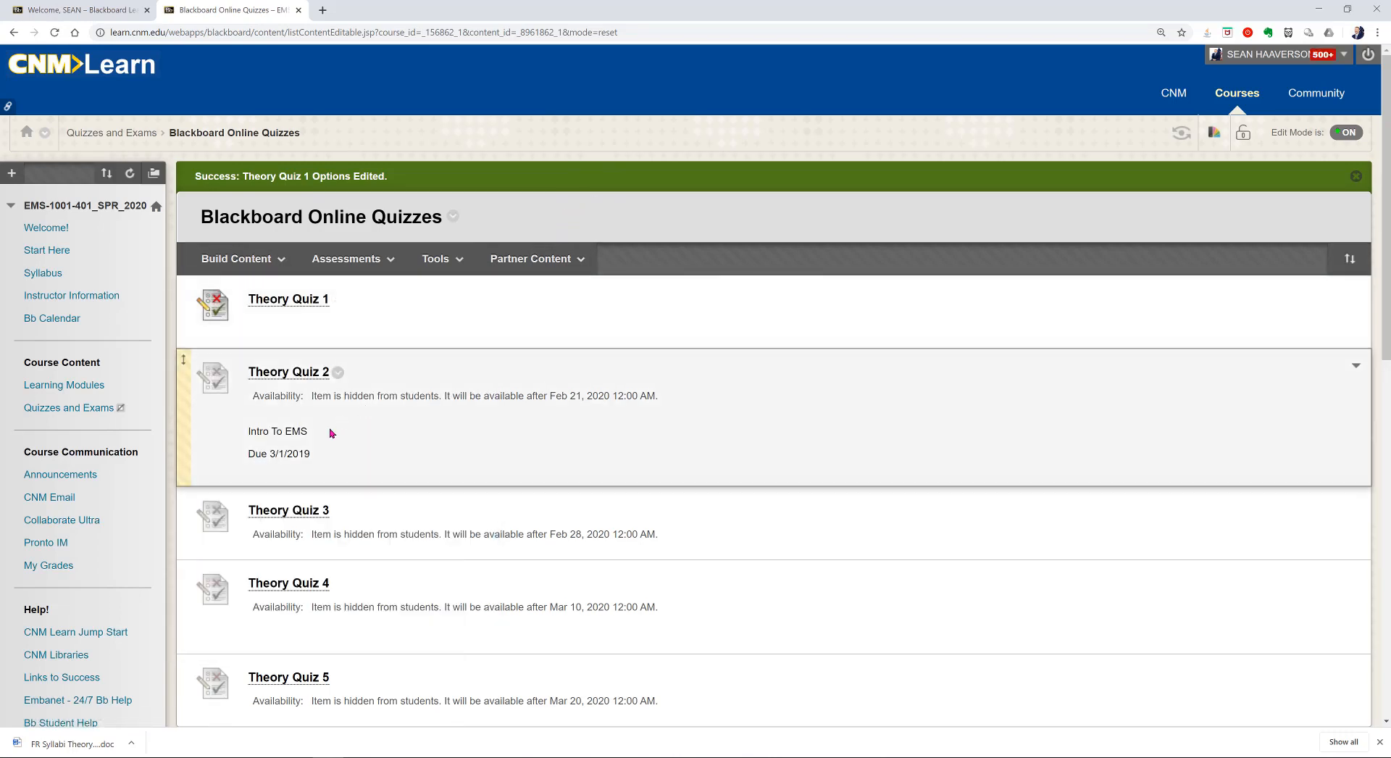
# Check the due date written in Theory Quiz 2's description.
pyautogui.moveTo(321, 456); pyautogui.dragTo(226, 478)
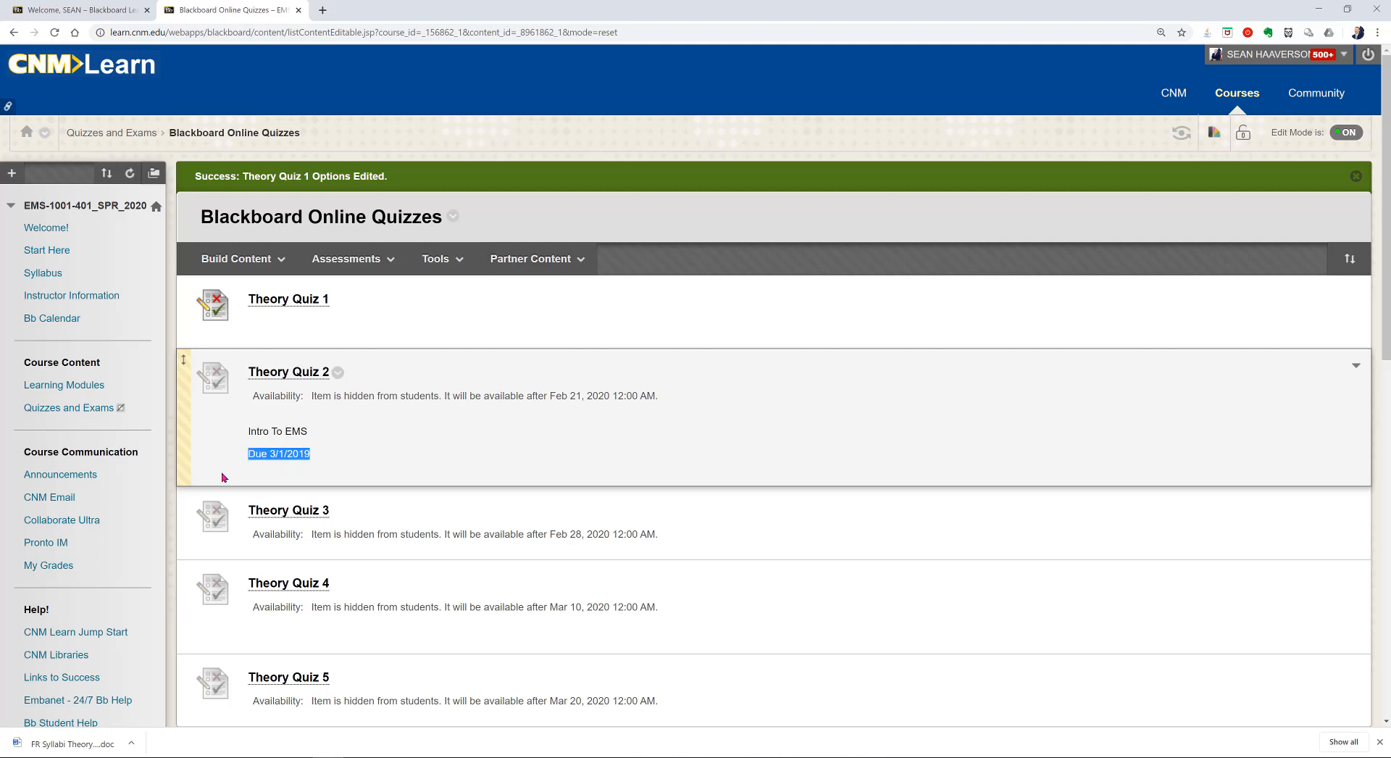
pyautogui.click(309, 470)
pyautogui.moveTo(308, 454); pyautogui.dragTo(249, 456)
pyautogui.click(327, 444)
# Open Theory Quiz 1's start page to check its instructions, and cancel without beginning the test.
pyautogui.click(292, 303)
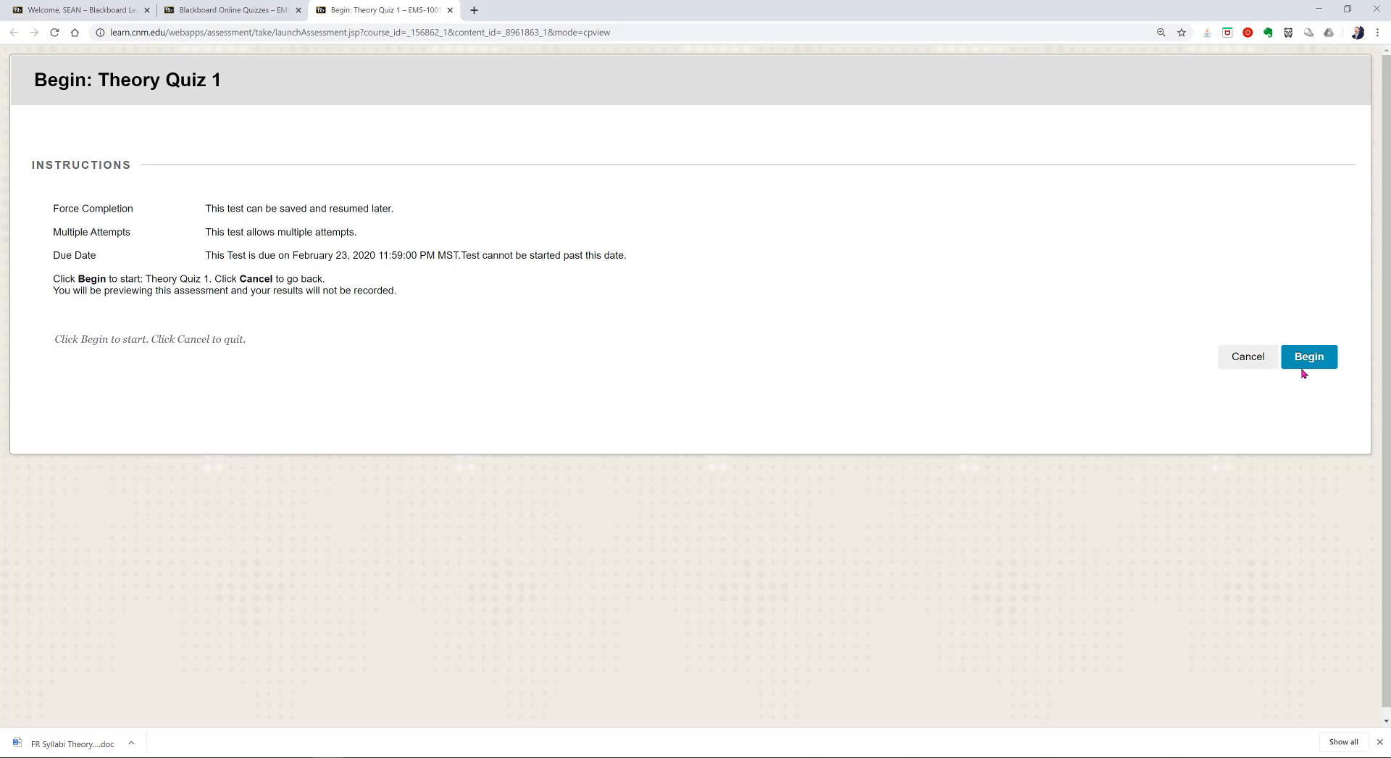
pyautogui.click(1262, 358)
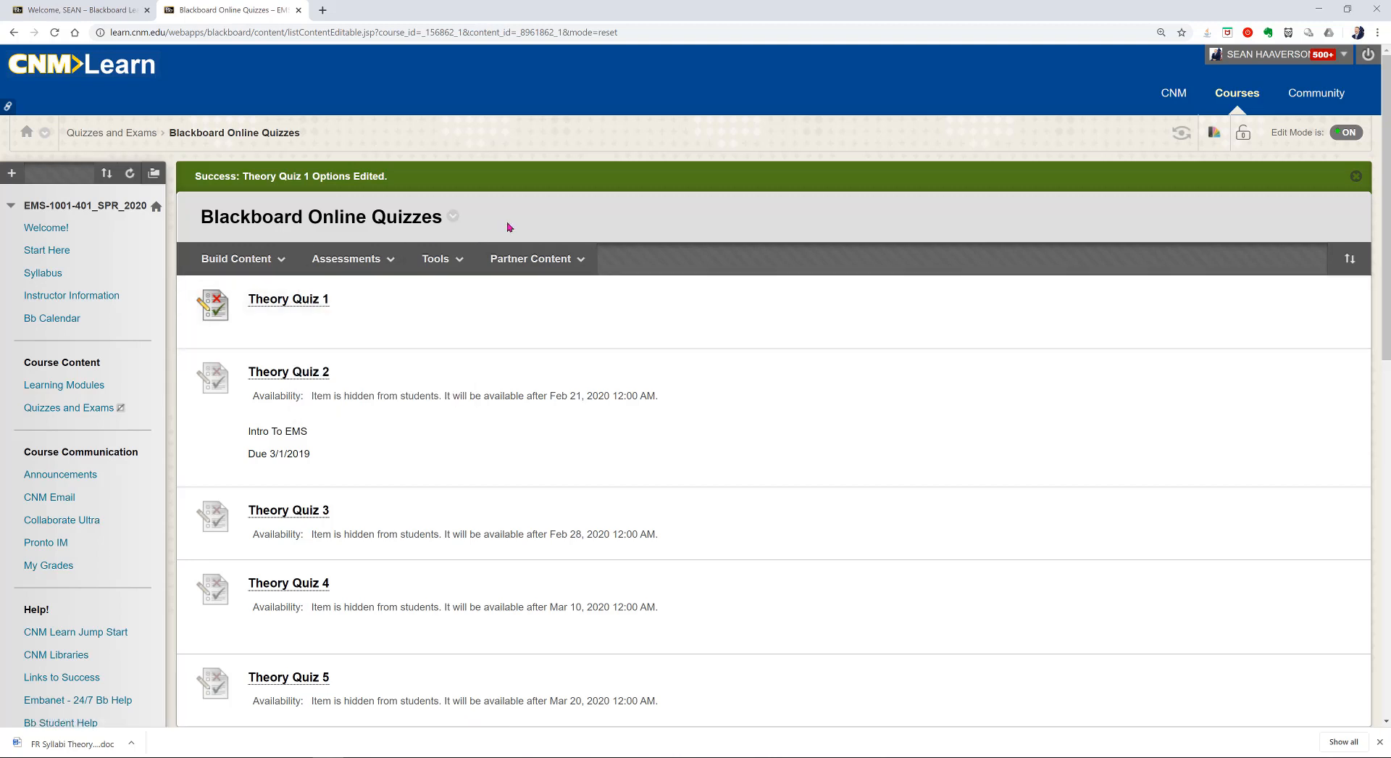
pyautogui.click(347, 258)
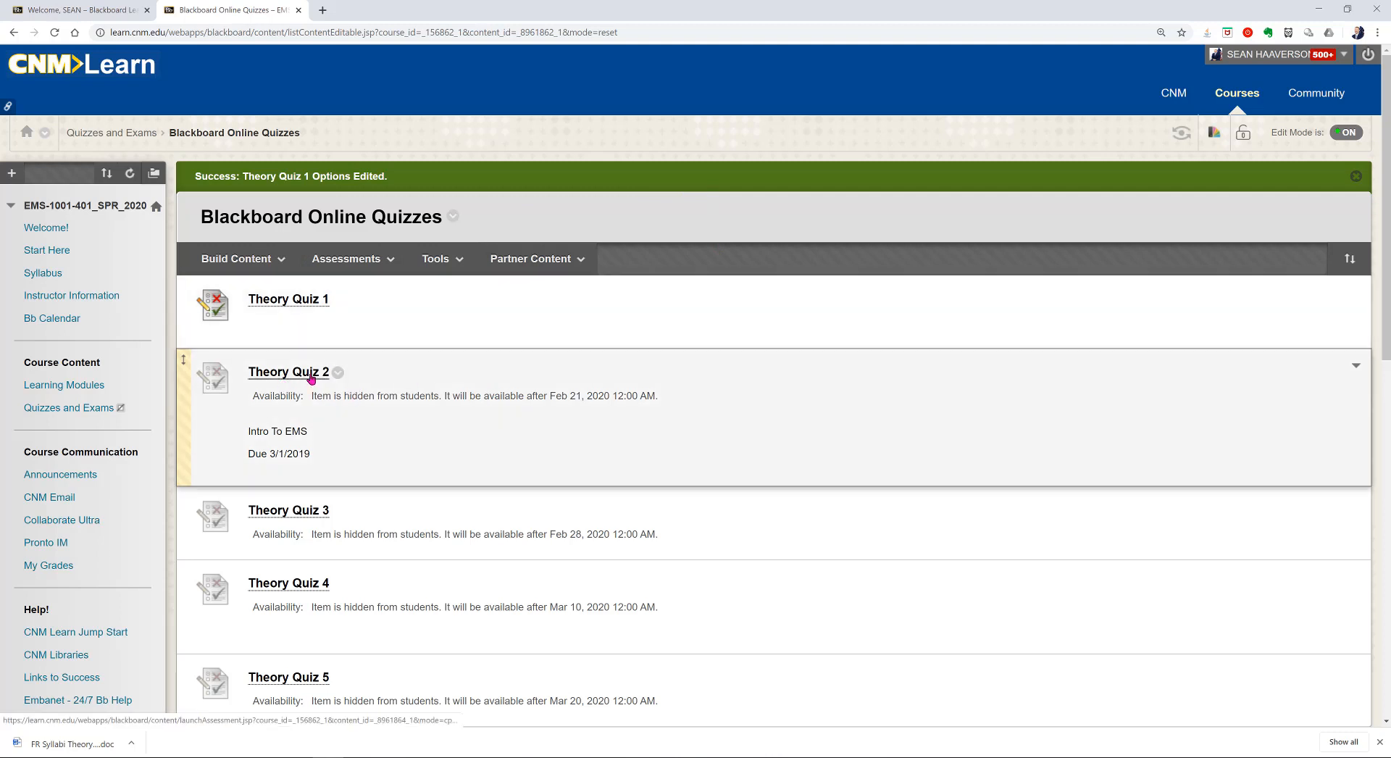
pyautogui.moveTo(281, 269)
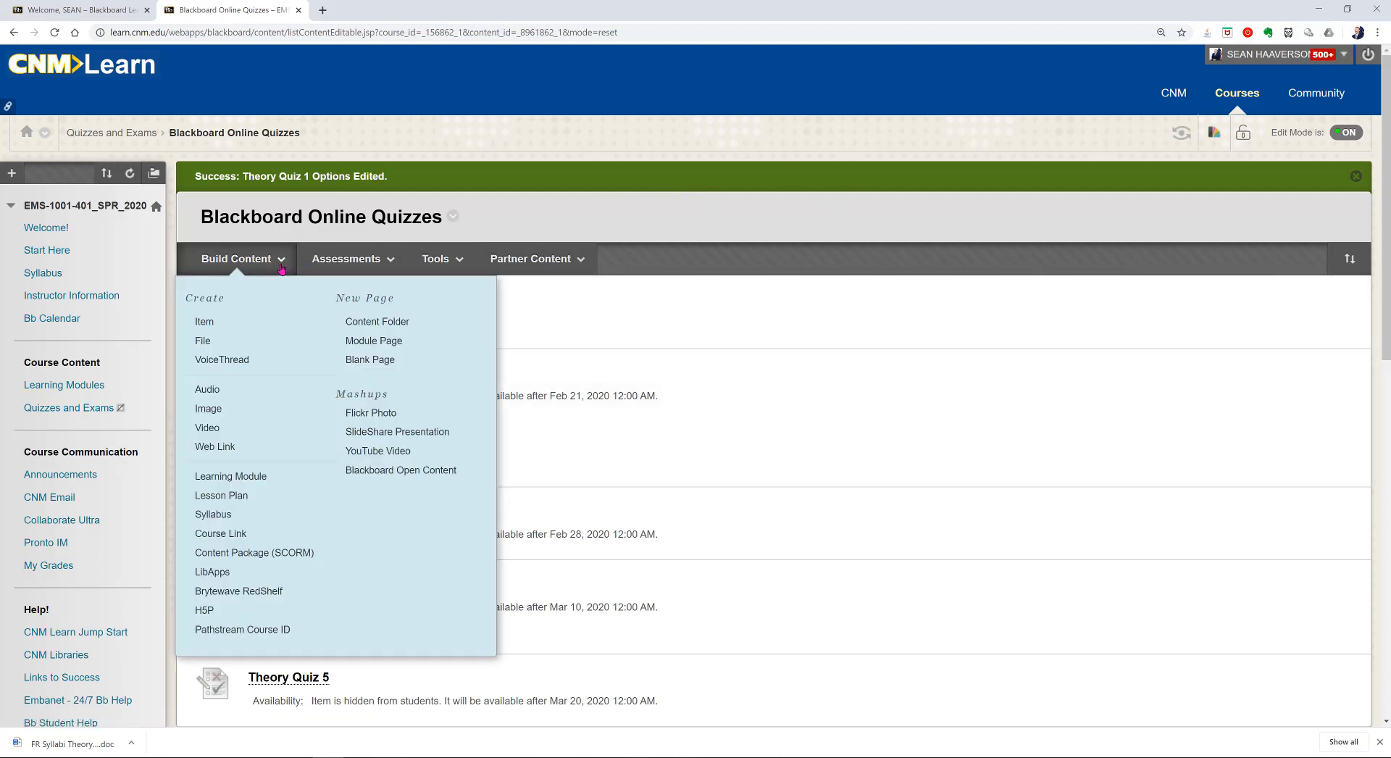